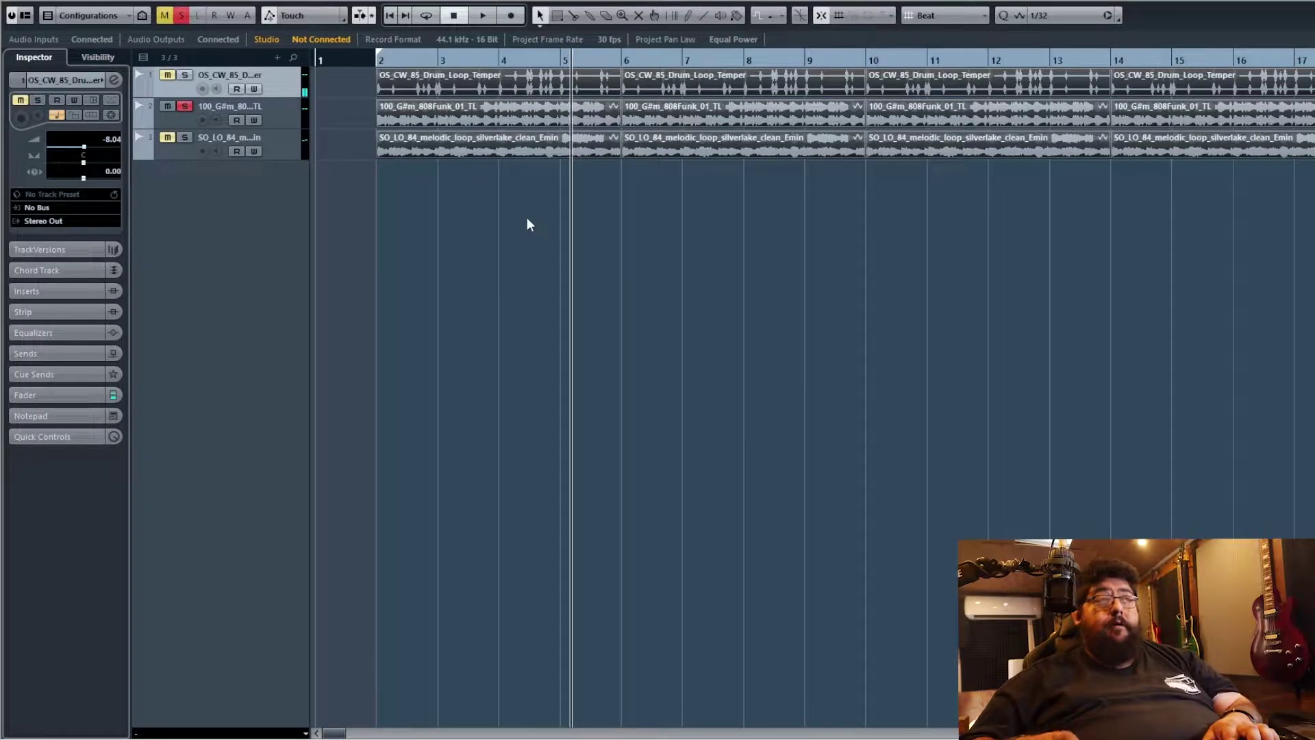
# Listen to the soloed 808 bass loop, then switch the solo over to the melodic loop
pyautogui.press('space')
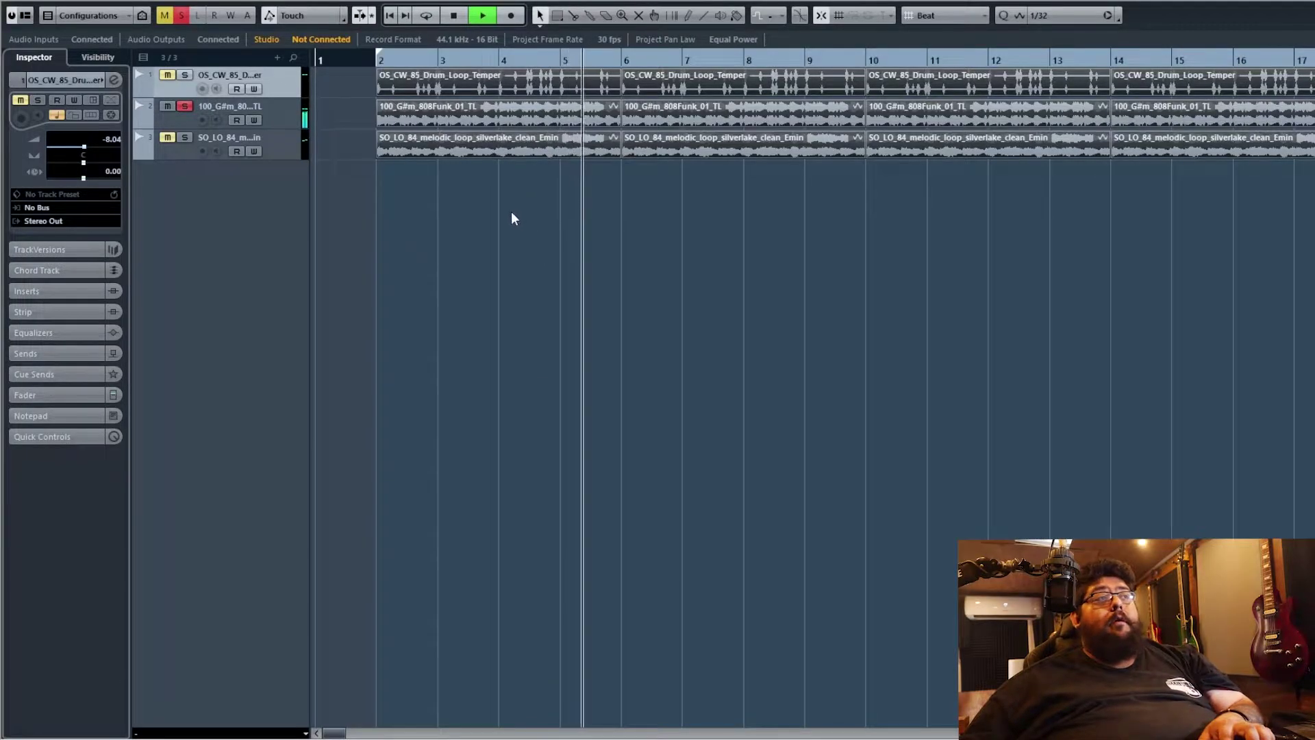
pyautogui.click(185, 106)
pyautogui.press('space')
pyautogui.click(186, 137)
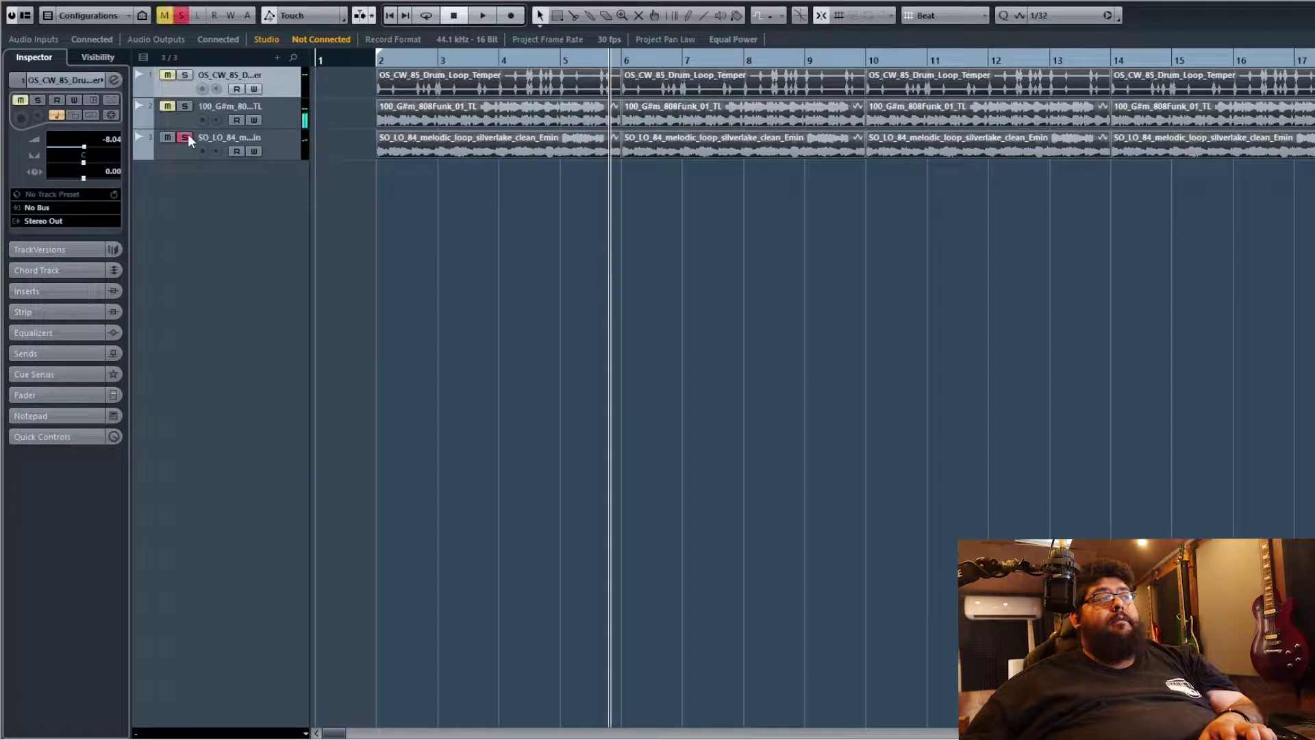
# Play the soloed melodic loop from the start, then unsolo it to hear all three loops together
pyautogui.press('KP_1')
pyautogui.press('space')
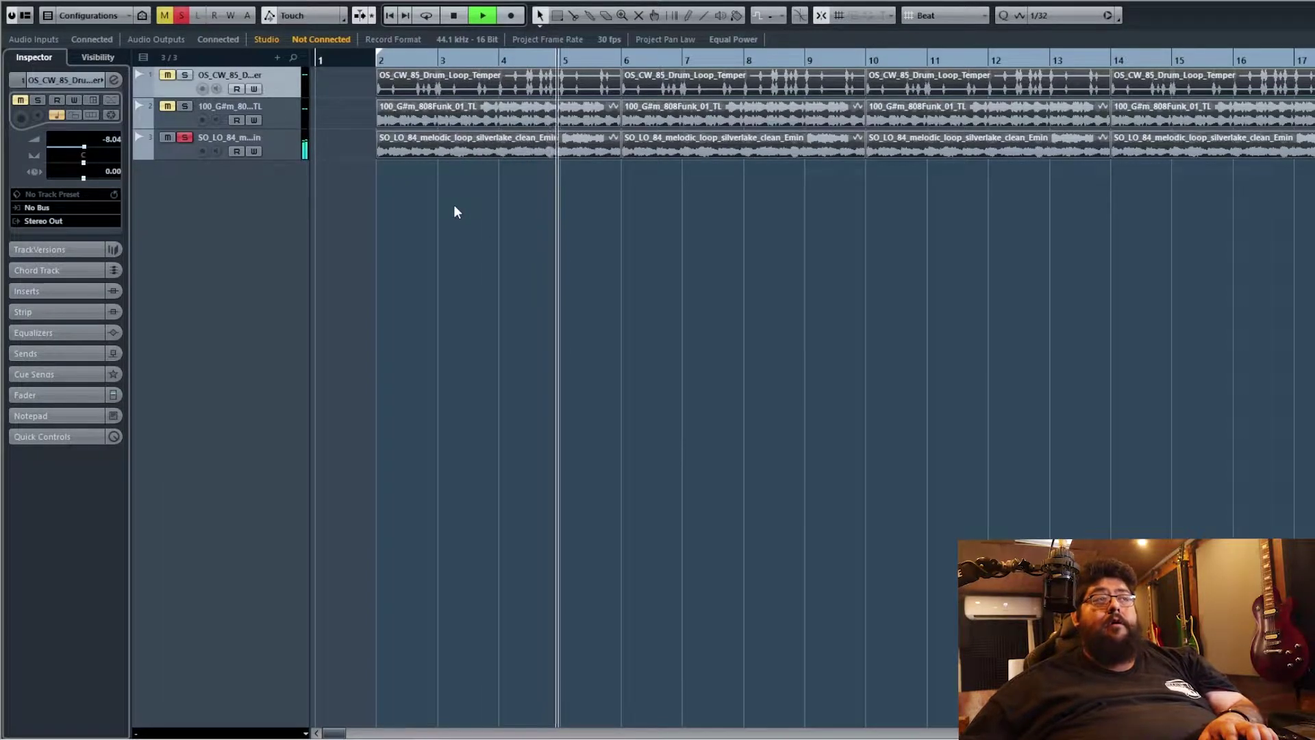
pyautogui.click(185, 137)
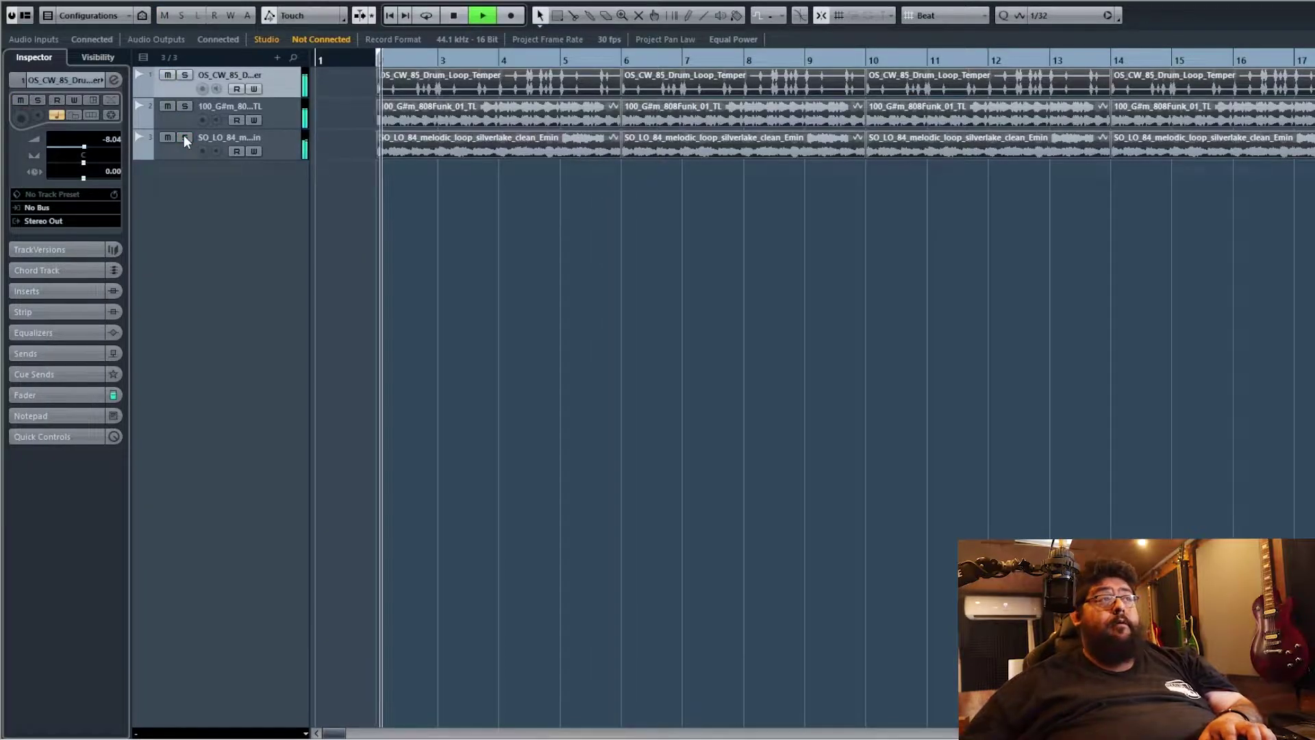
pyautogui.press('h')
pyautogui.press('h')
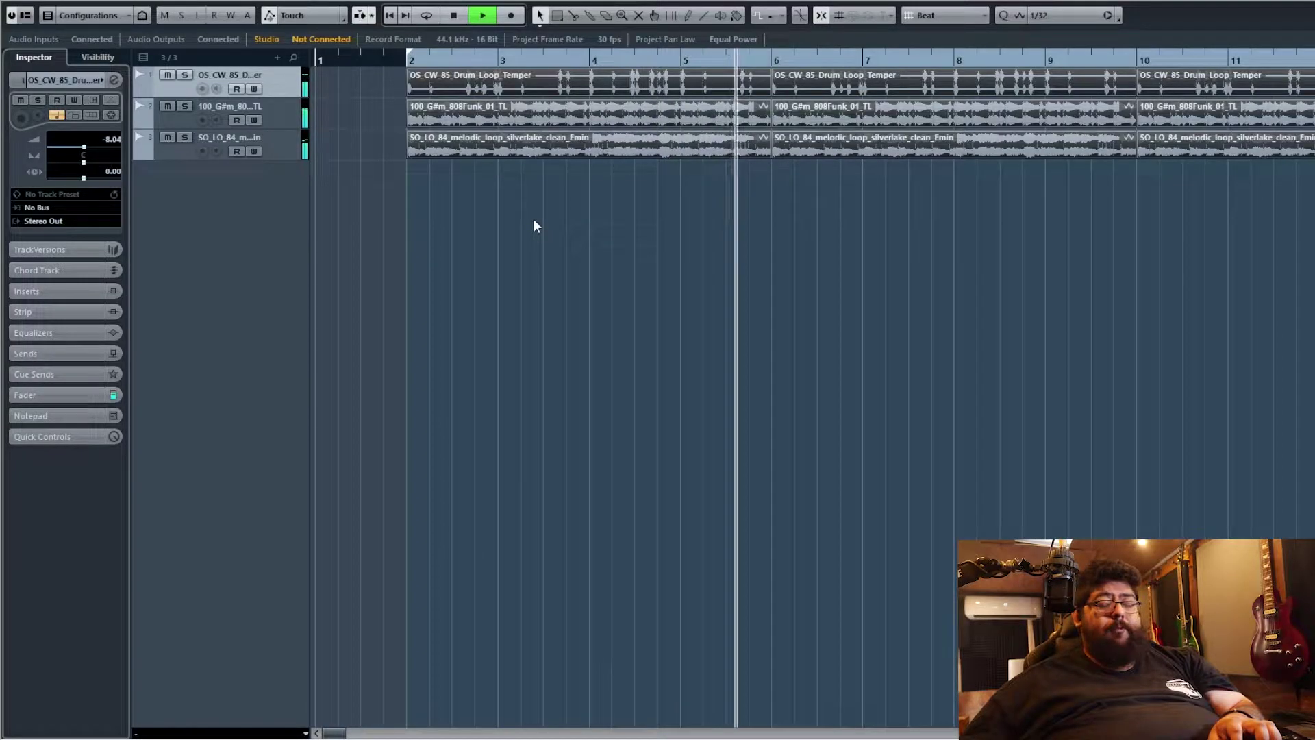
# Record a vocal take on the Audio 04 track over the loops from the beginning of the project
pyautogui.press('g')
pyautogui.press('g')
pyautogui.press('g')
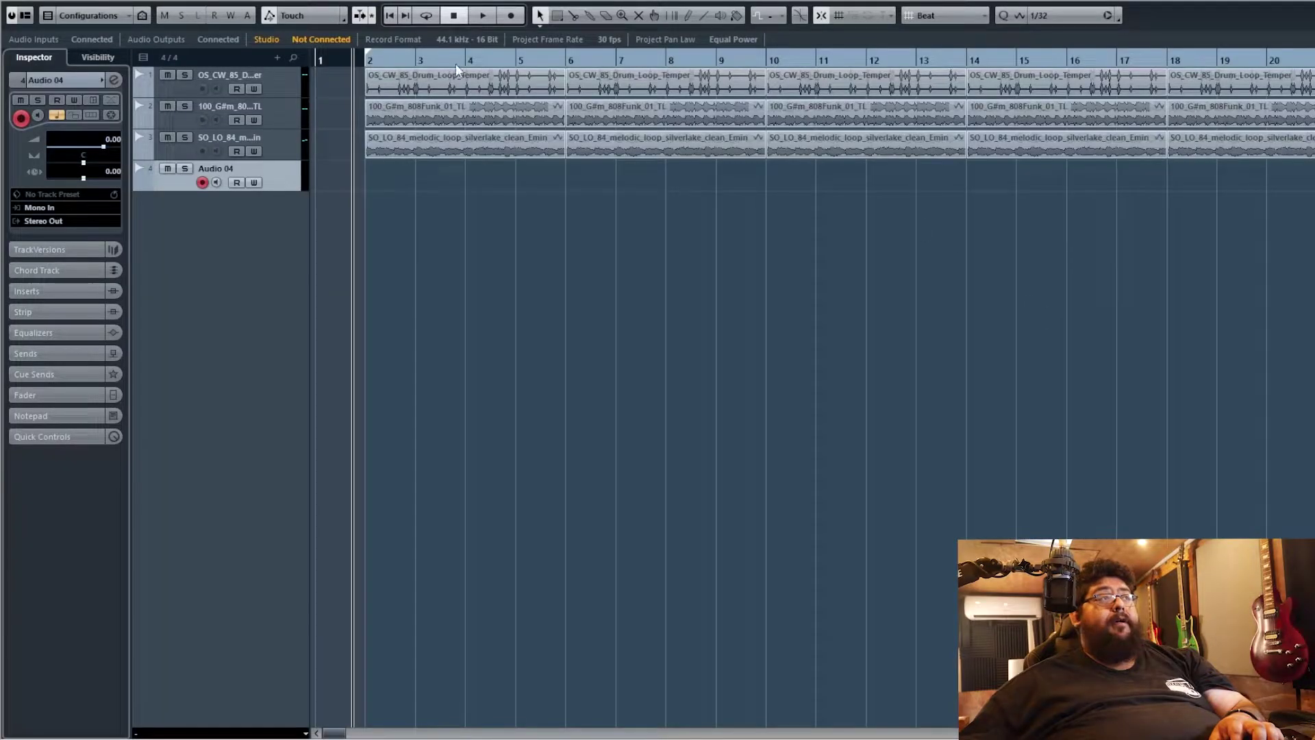
pyautogui.press('KP_Multiply')
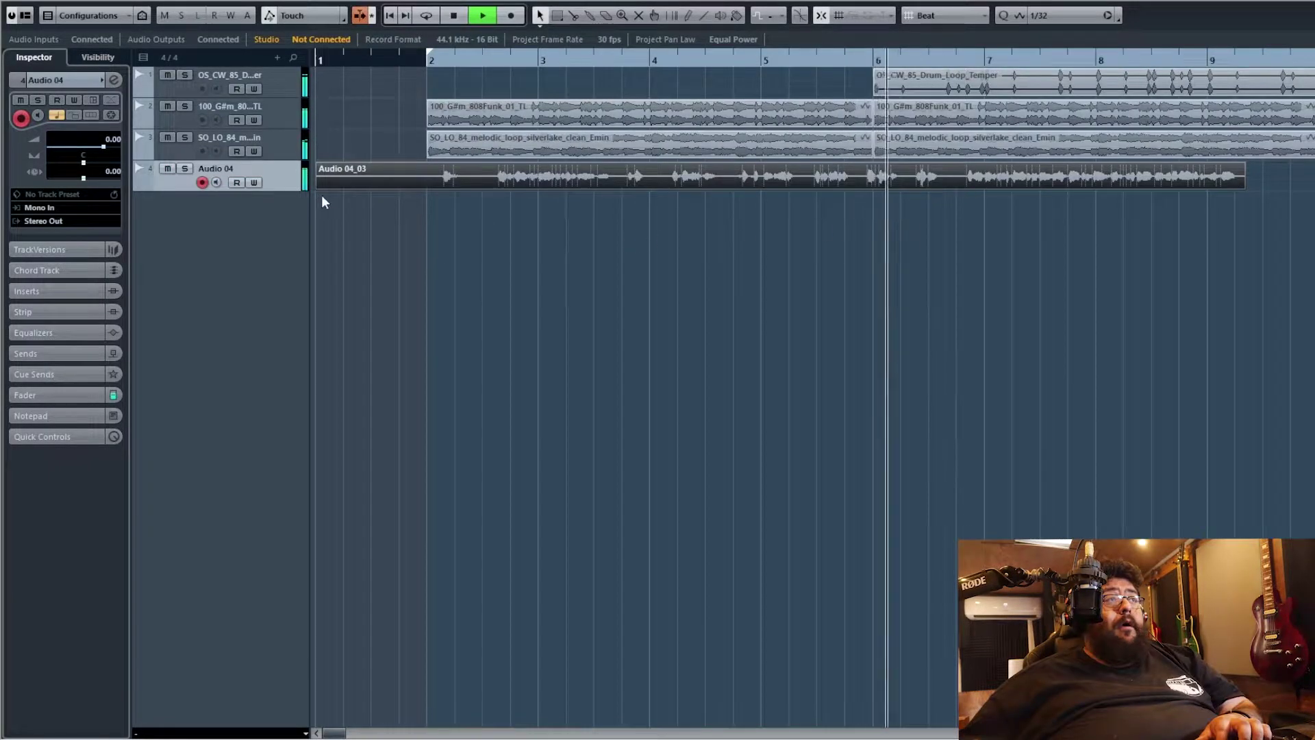
# Trim the start of the recorded Audio 04_03 clip to bar 2
pyautogui.moveTo(328, 178); pyautogui.dragTo(439, 182)
pyautogui.press('h')
pyautogui.press('space')
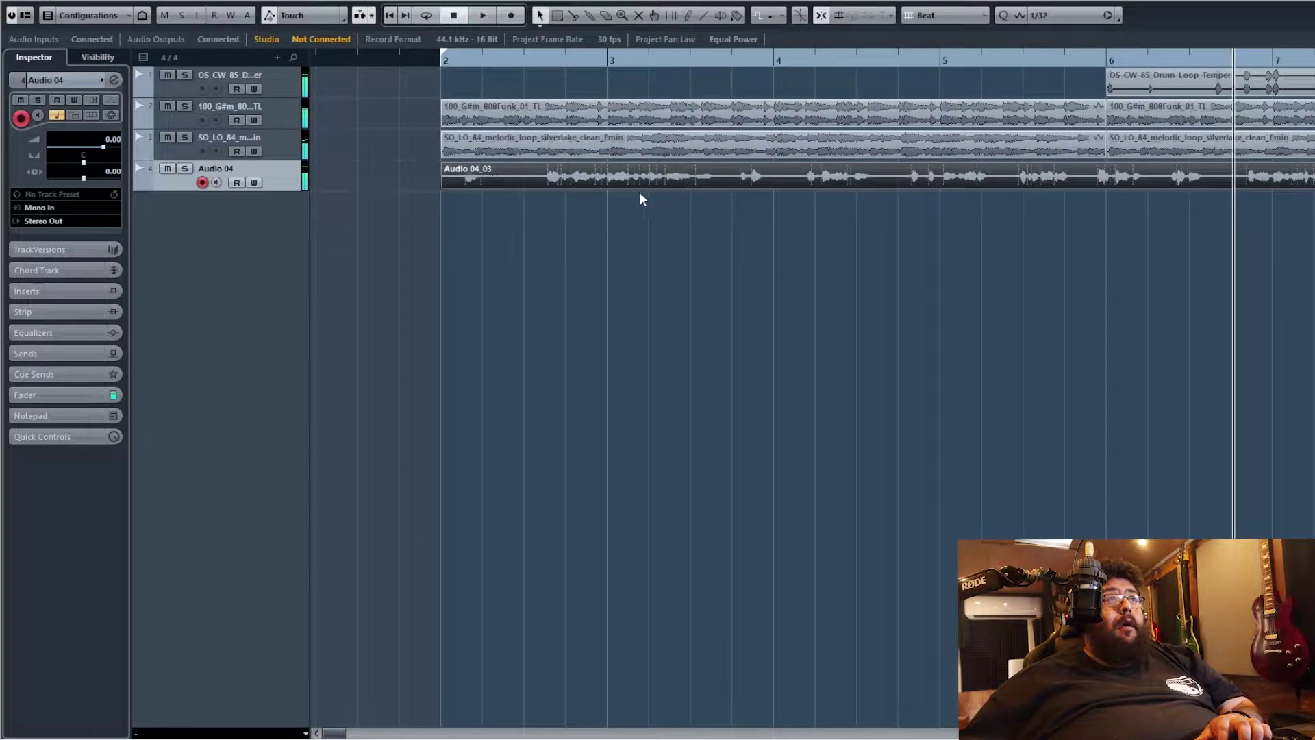
# Split the Audio 04_03 vocal clip into shorter phrases between bars 2 and 4, and shift one piece slightly earlier
pyautogui.press('space')
pyautogui.hotkey('alt', 'x')
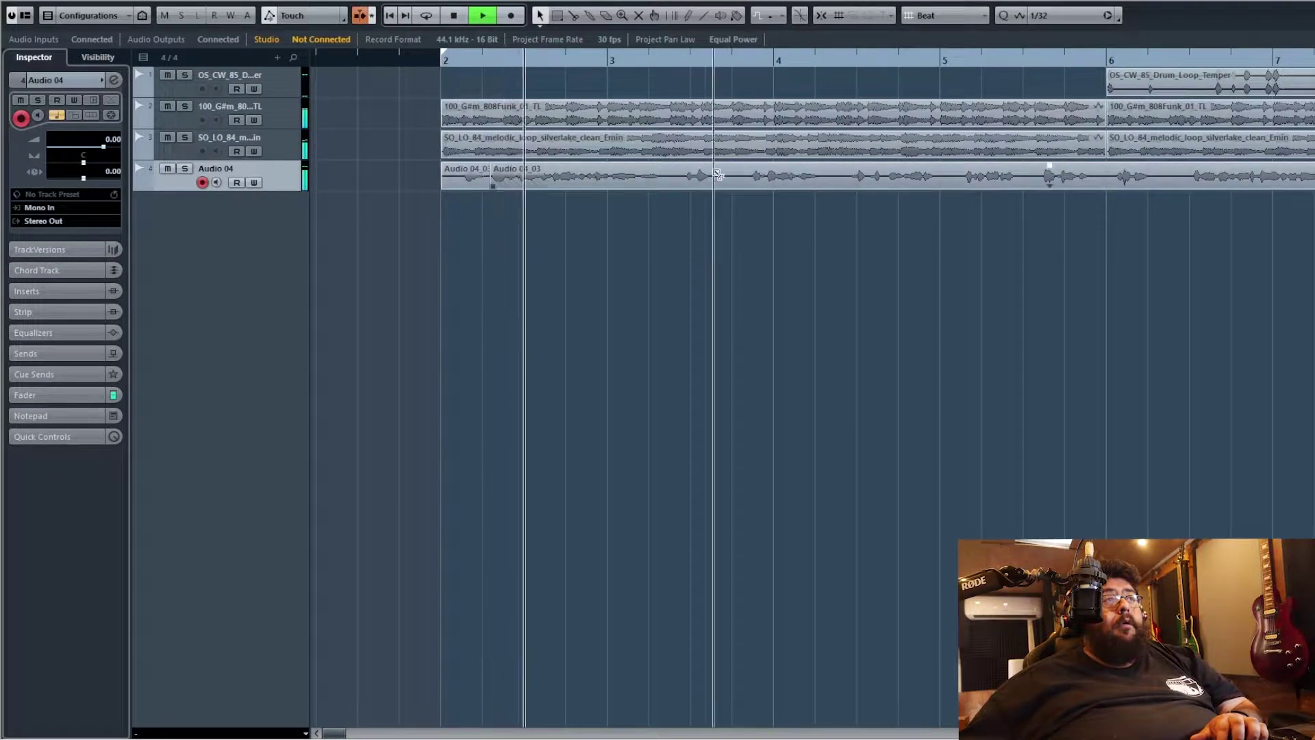
pyautogui.keyDown('alt'); pyautogui.click(663, 184); pyautogui.keyUp('alt')
pyautogui.keyDown('alt'); pyautogui.click(680, 184); pyautogui.keyUp('alt')
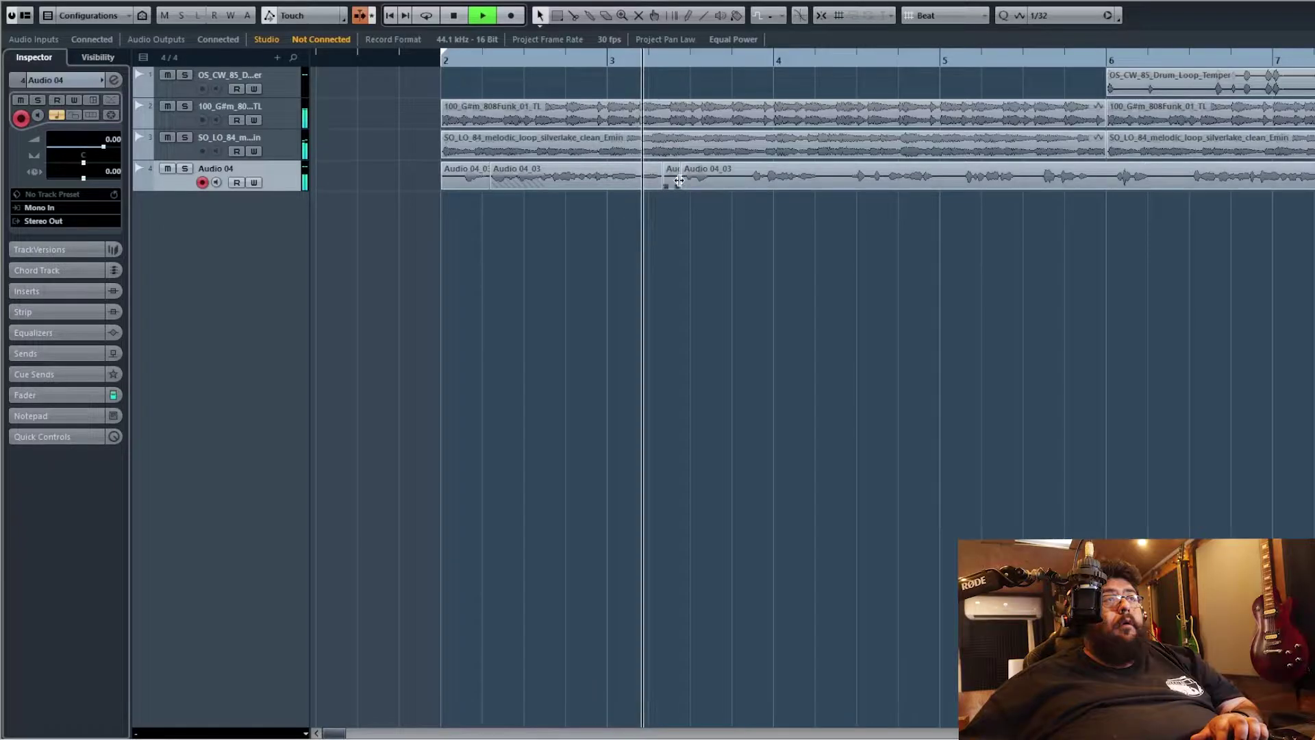
pyautogui.moveTo(726, 182); pyautogui.dragTo(705, 181)
pyautogui.keyDown('alt'); pyautogui.click(729, 183); pyautogui.keyUp('alt')
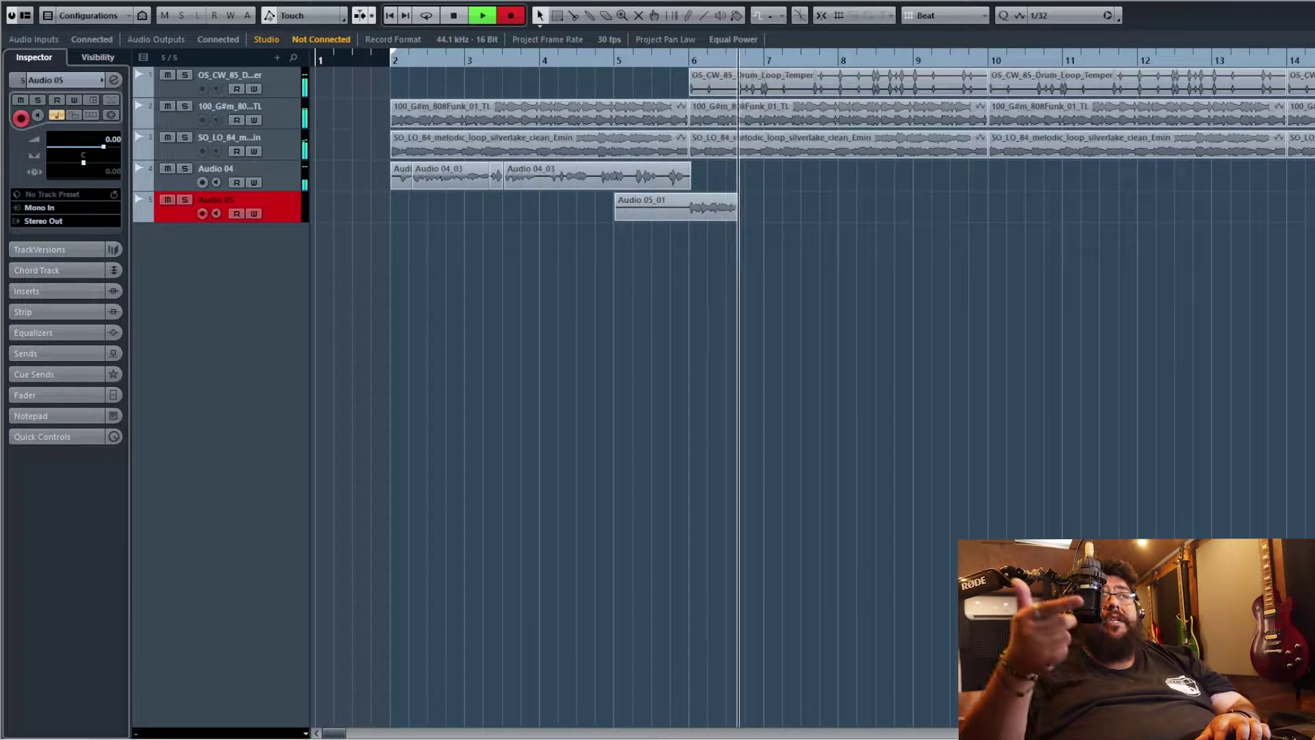
# Undo the running take on Audio 05, record another try from about bar 5, and delete it
pyautogui.press('KP_Multiply')
pyautogui.hotkey('ctrl', 'z')
pyautogui.press('KP_Multiply')
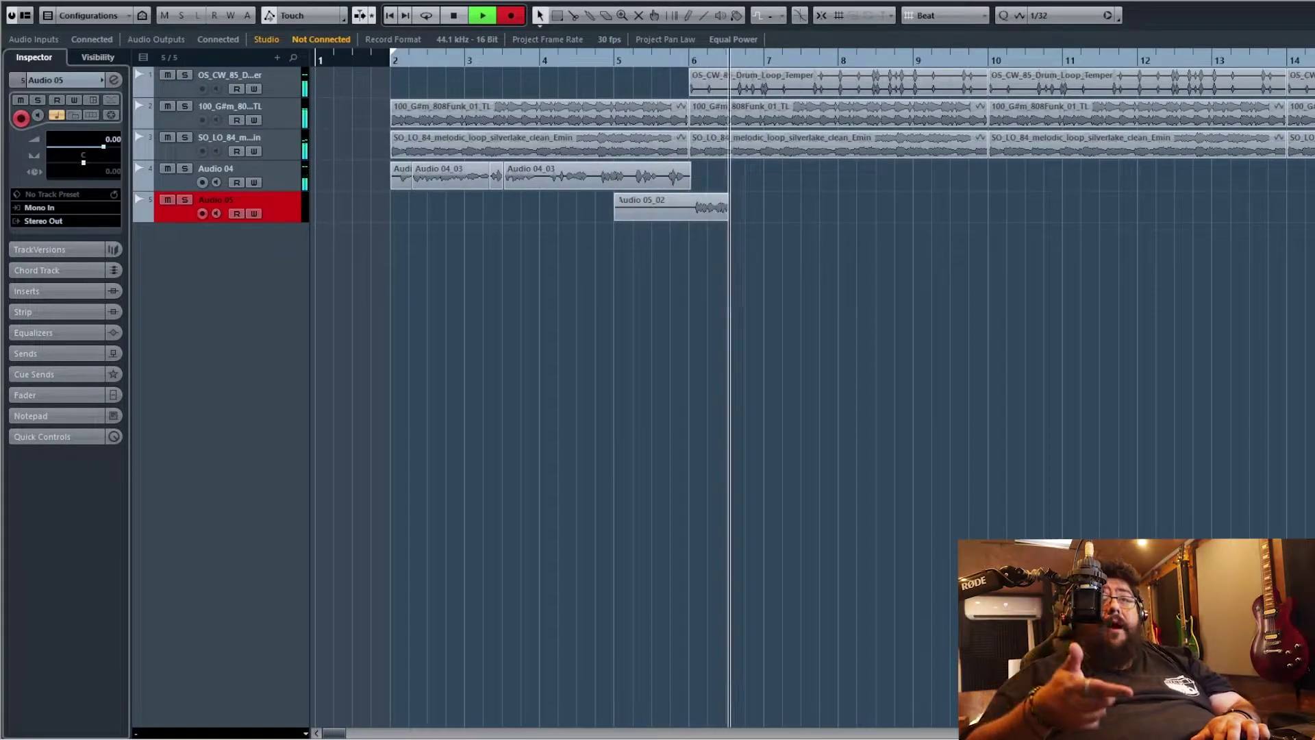
pyautogui.press('space')
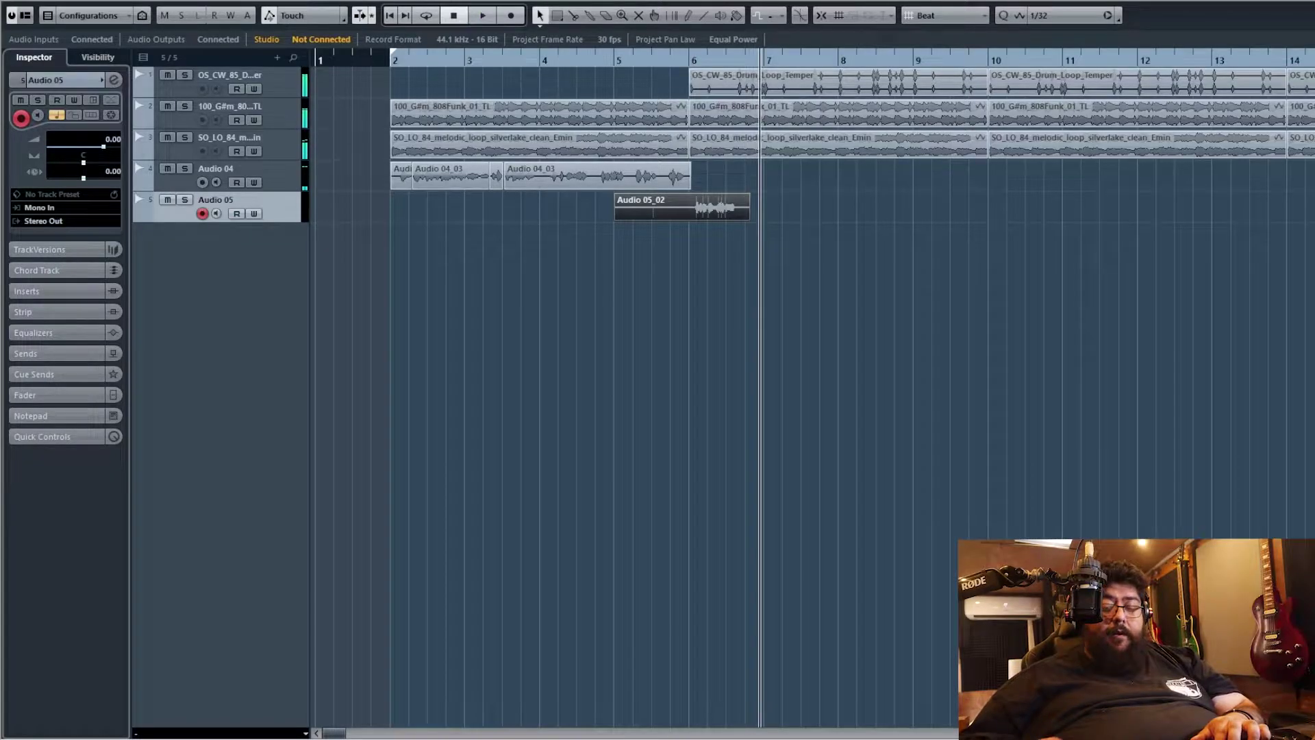
pyautogui.press('Delete')
# Try two more vocal takes on Audio 05, starting shortly before bar 5, undoing each one
pyautogui.click(577, 59)
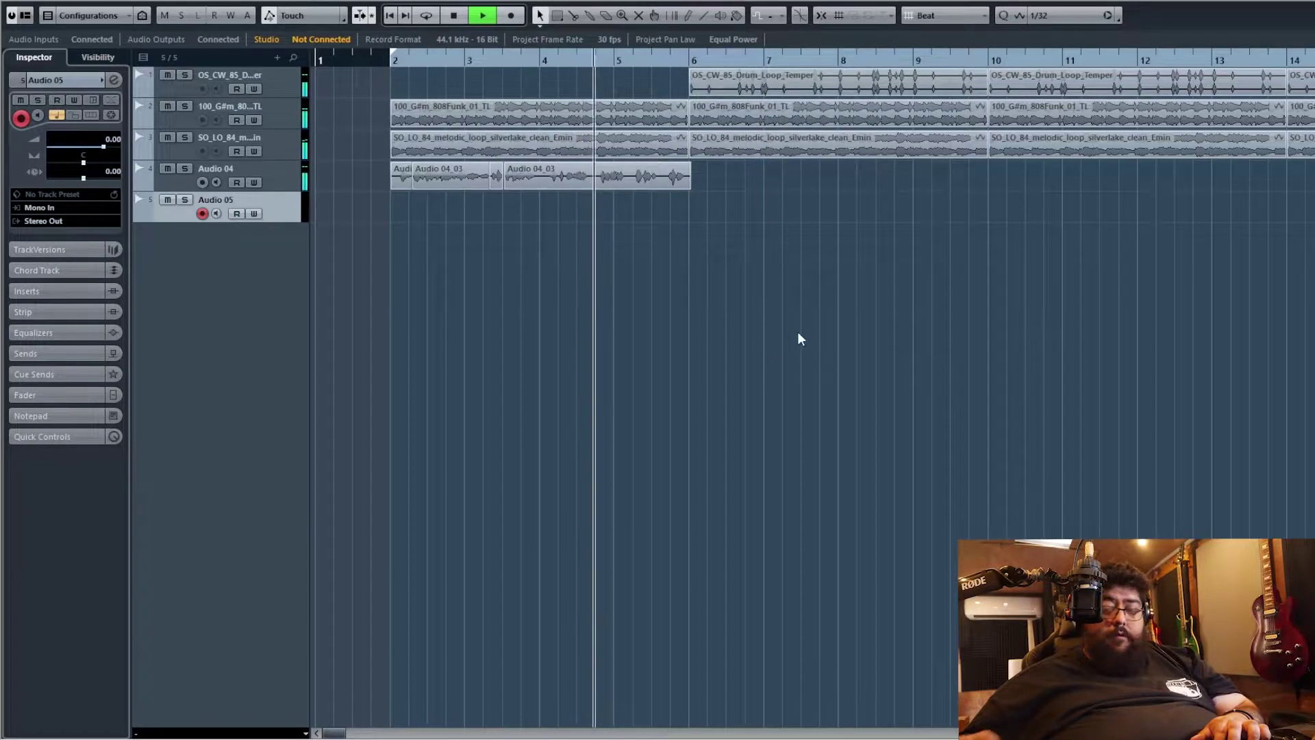
pyautogui.press('KP_Multiply')
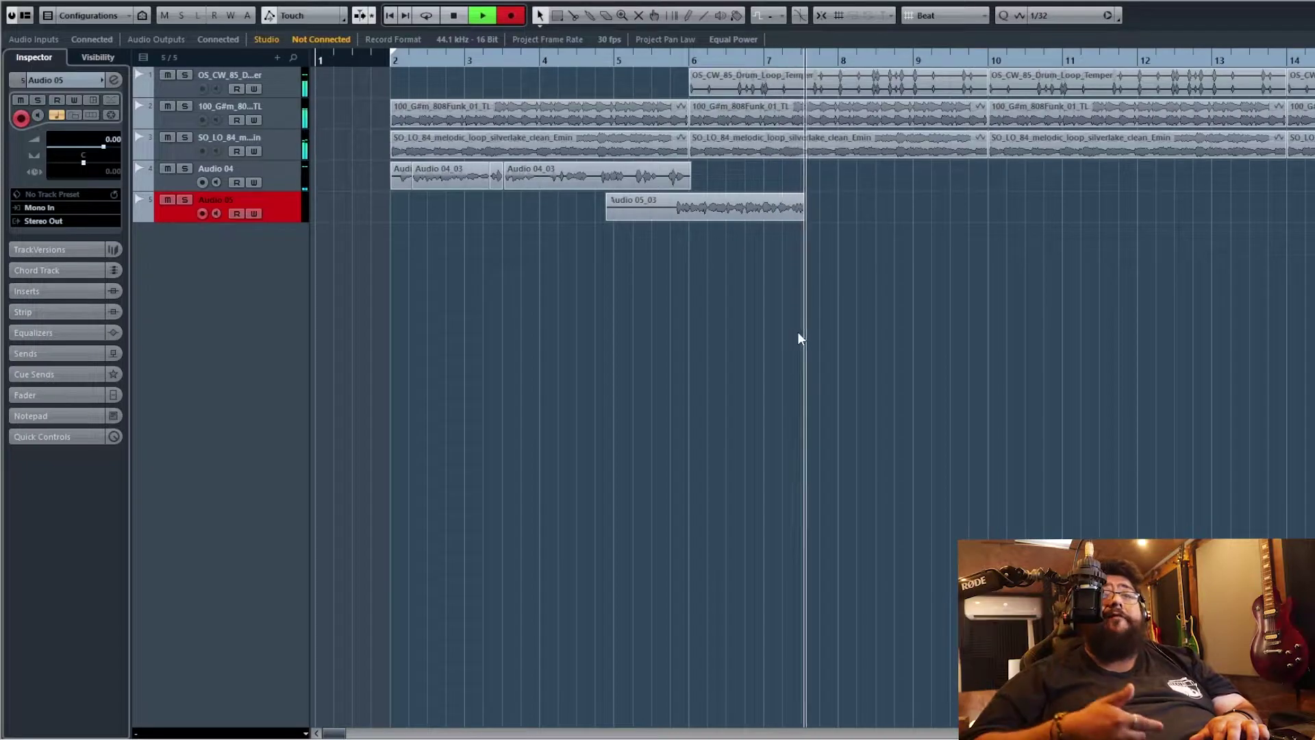
pyautogui.press('space')
pyautogui.hotkey('ctrl', 'z')
pyautogui.press('KP_Multiply')
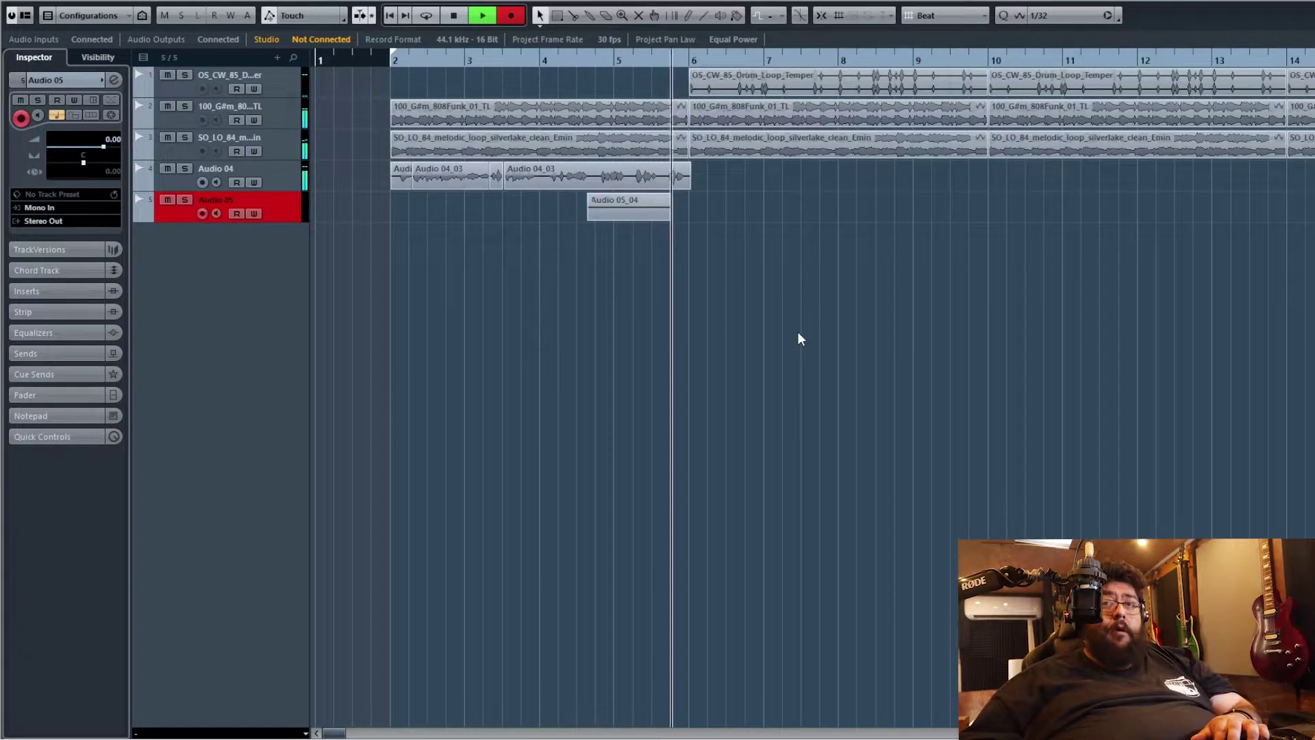
pyautogui.press('space')
pyautogui.hotkey('ctrl', 'z')
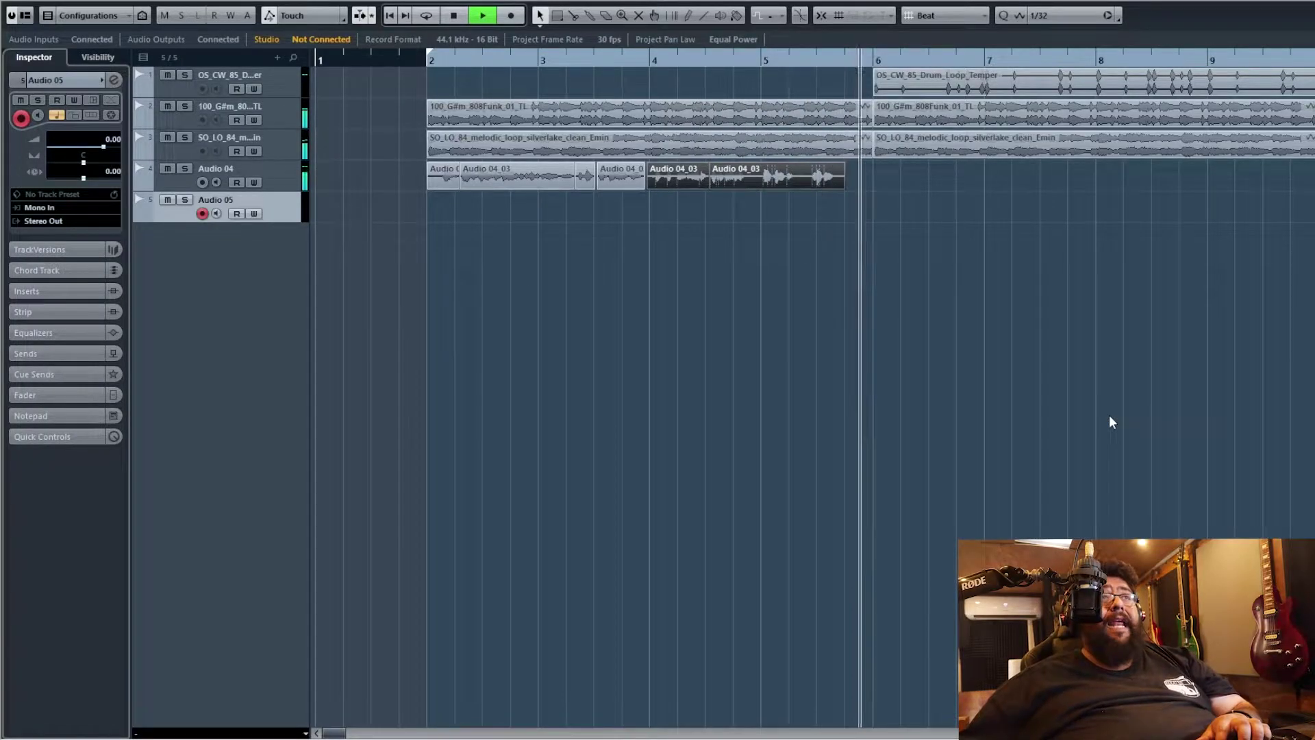
# Record a vocal phrase on Audio 05 starting just after bar 5, then switch to Audio 04 for the following phrase
pyautogui.press('space')
pyautogui.click(771, 60)
pyautogui.press('KP_Multiply')
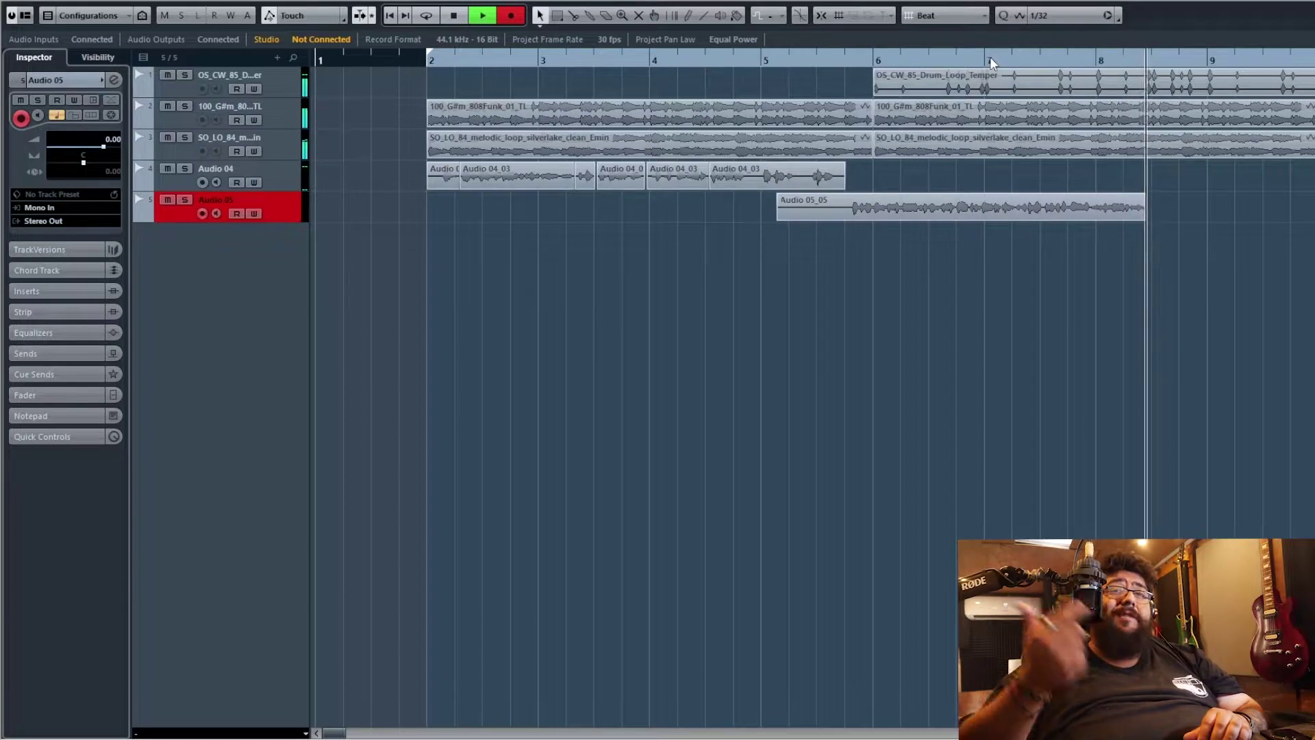
pyautogui.press('Up')
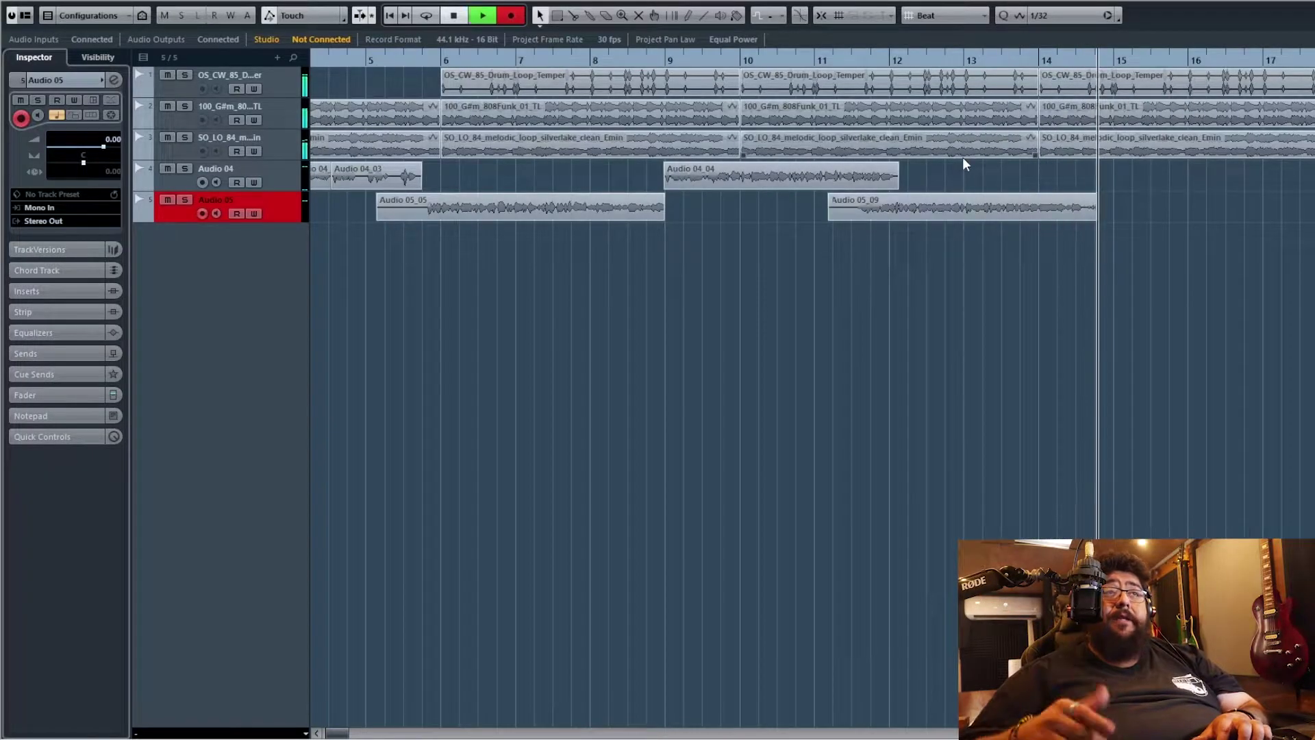
# Stop recording and trim the Audio 05_09 clip at both ends to run from about bar 12 to bar 14
pyautogui.press('space')
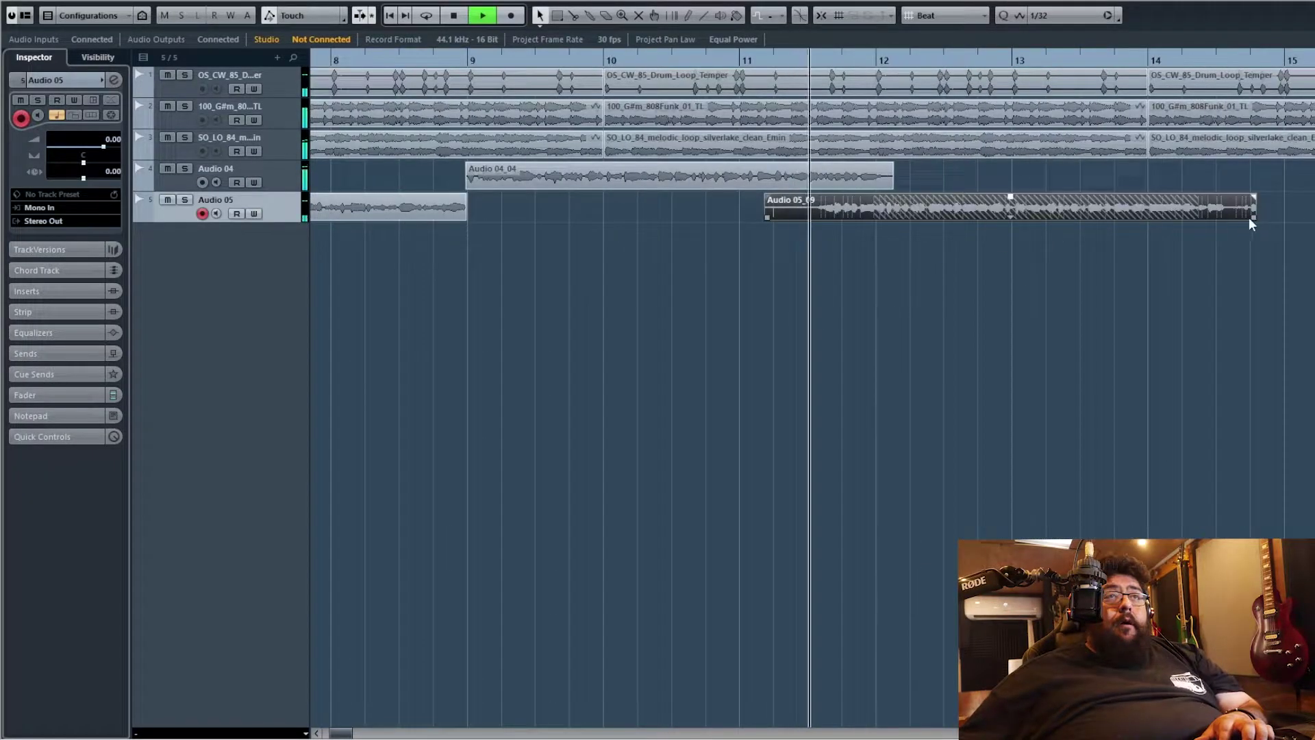
pyautogui.moveTo(1251, 221); pyautogui.dragTo(1201, 221)
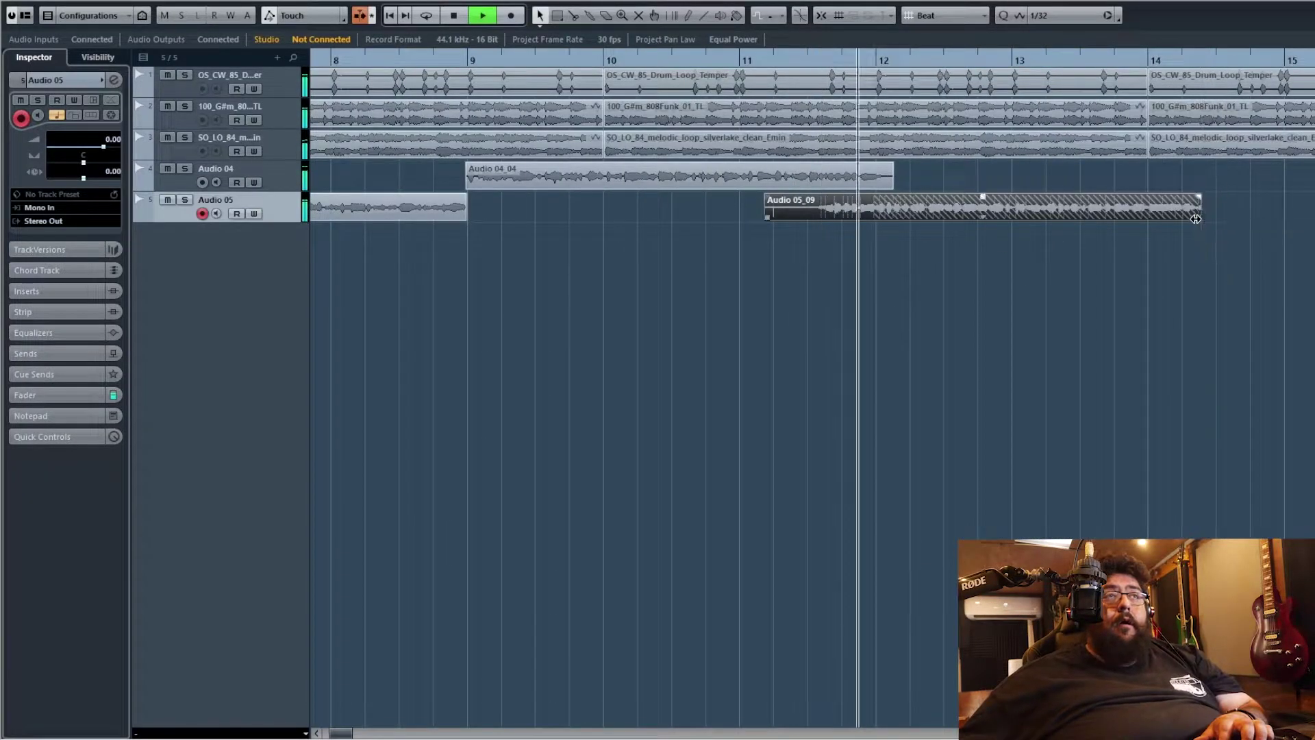
pyautogui.moveTo(774, 217); pyautogui.dragTo(879, 216)
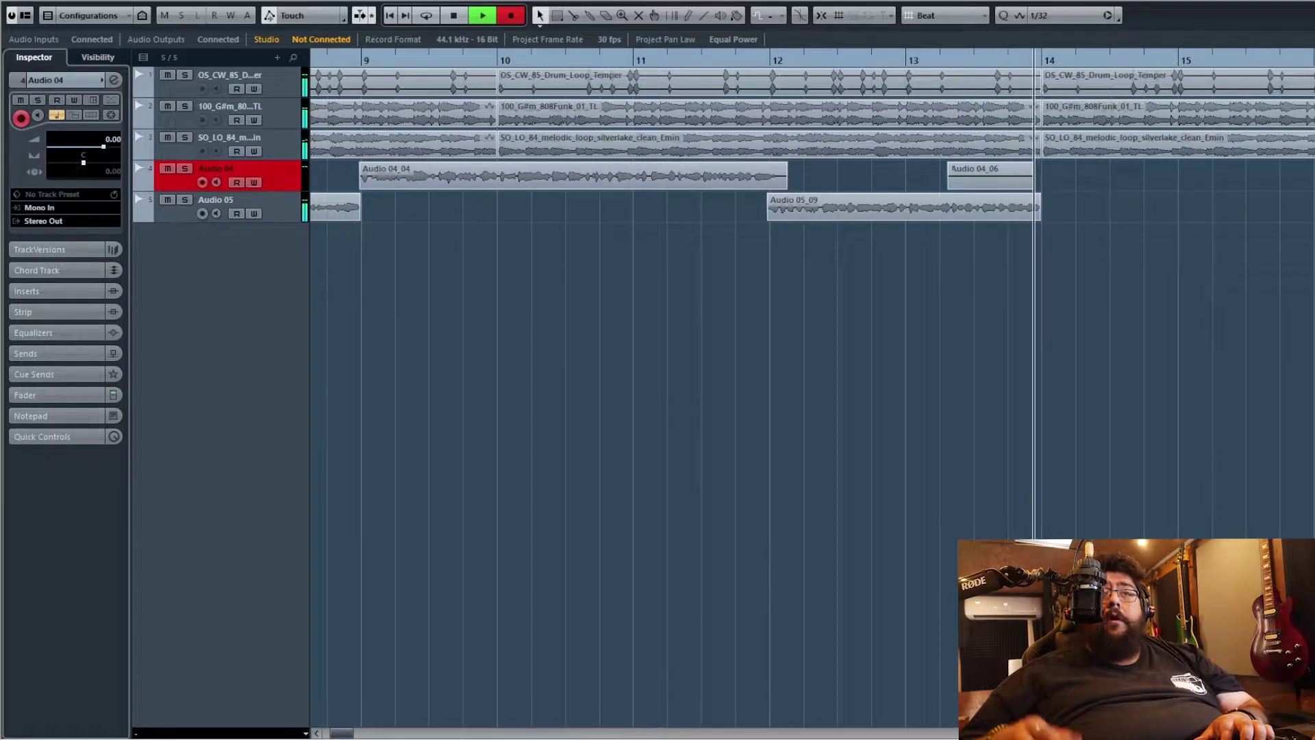
# Retake the Audio 04 phrase from shortly after bar 13, then switch to Audio 05 for the following phrase
pyautogui.press('space')
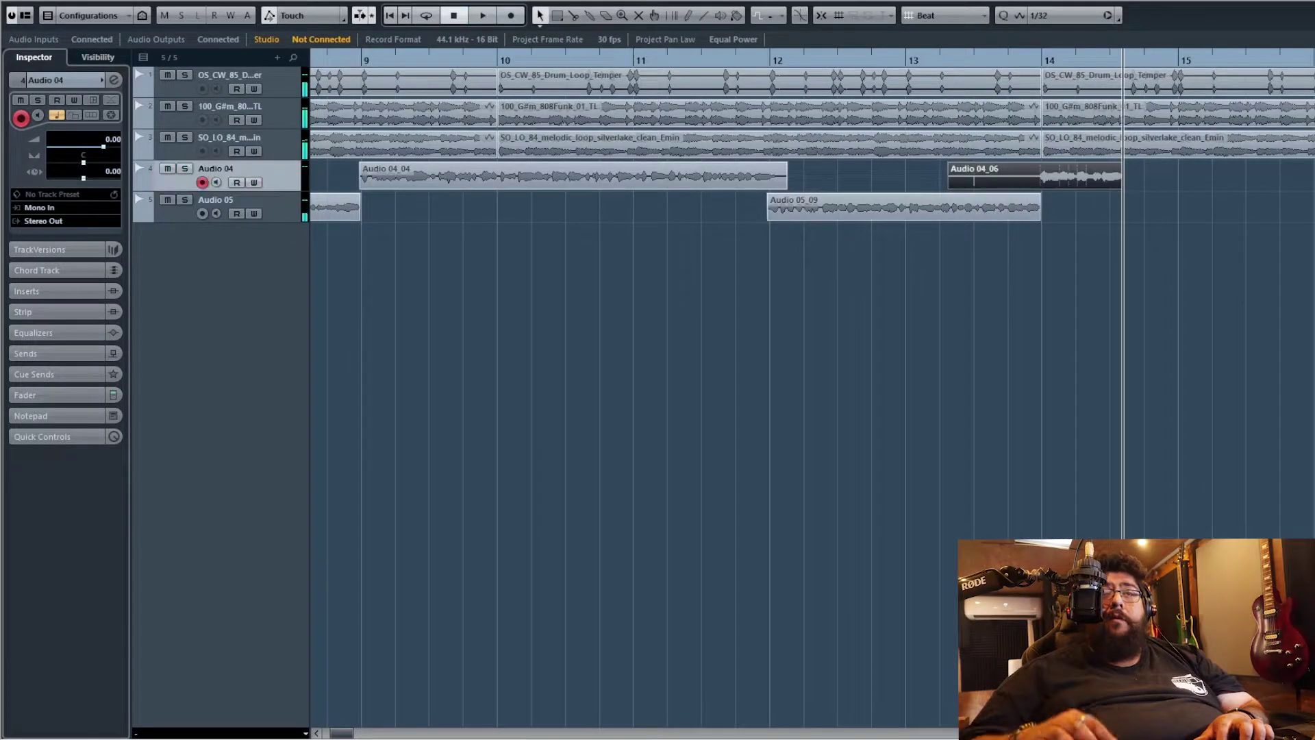
pyautogui.press('KP_Multiply')
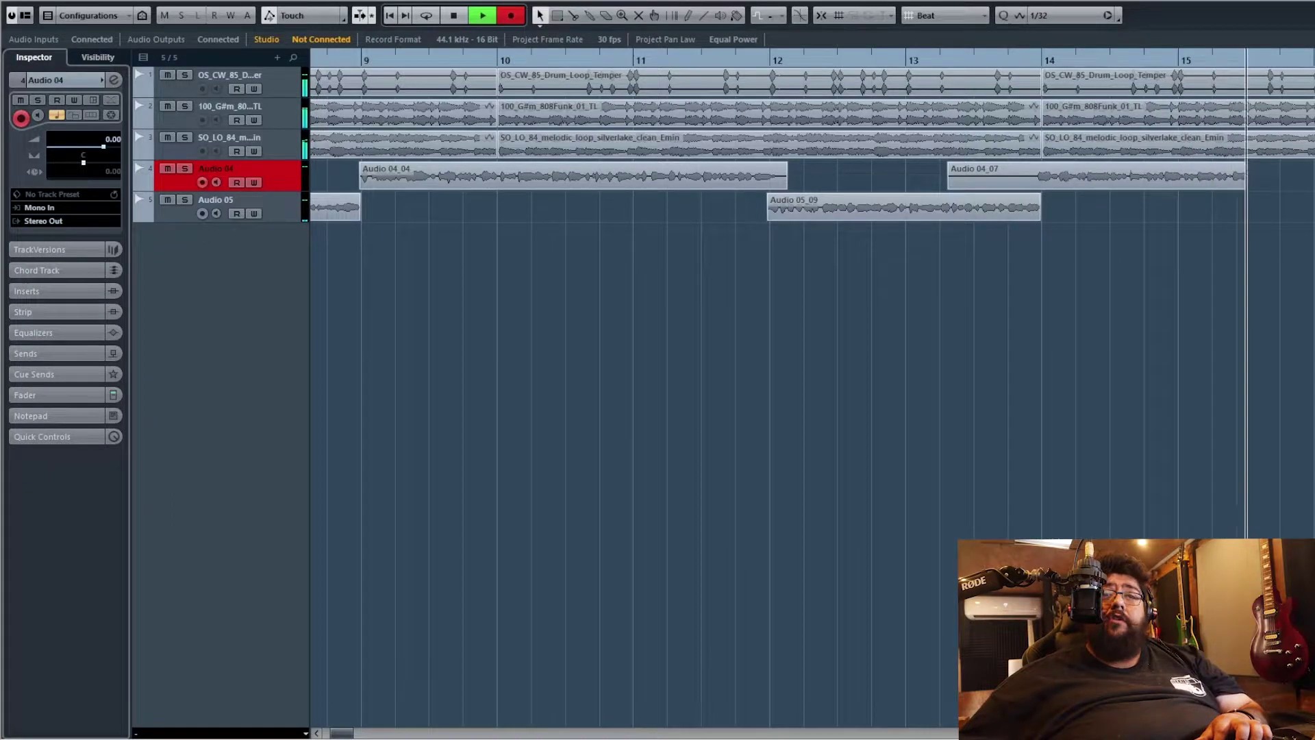
pyautogui.press('Down')
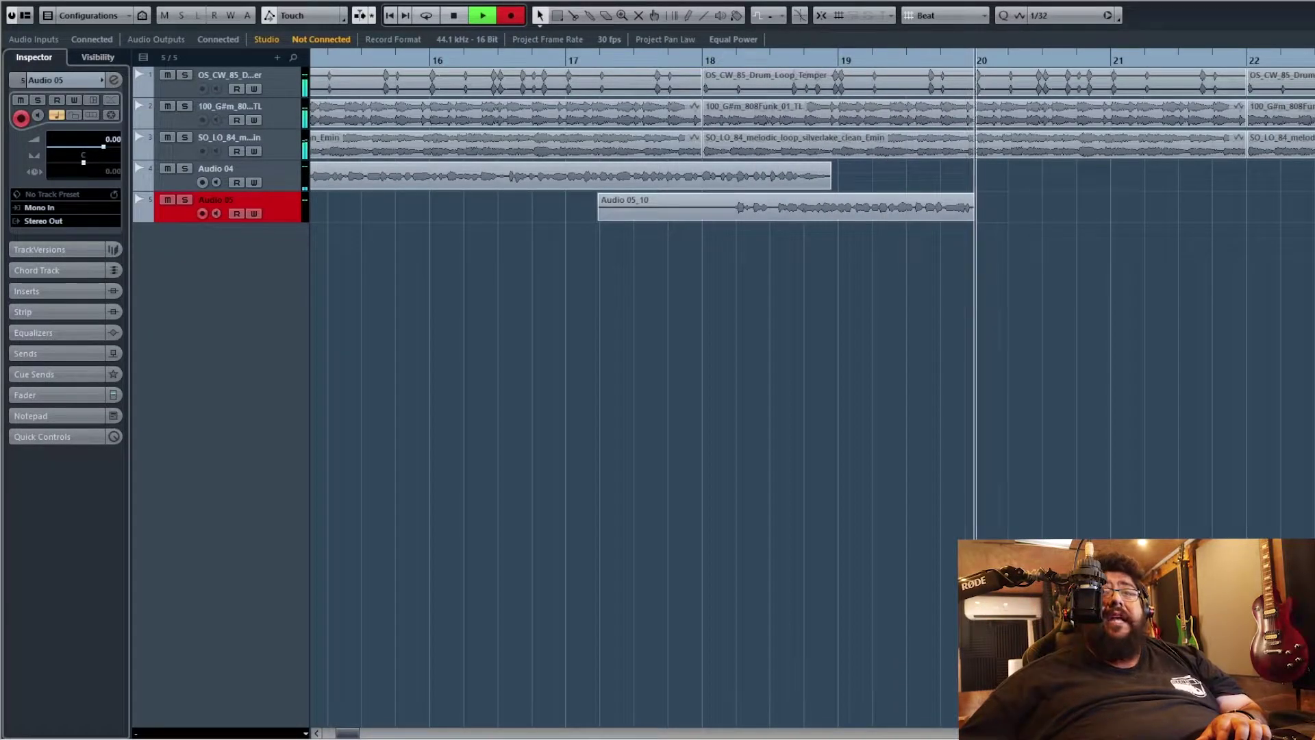
# Record the following vocal phrases in overlapping takes, alternating between the Audio 04 and Audio 05 tracks
pyautogui.press('Up')
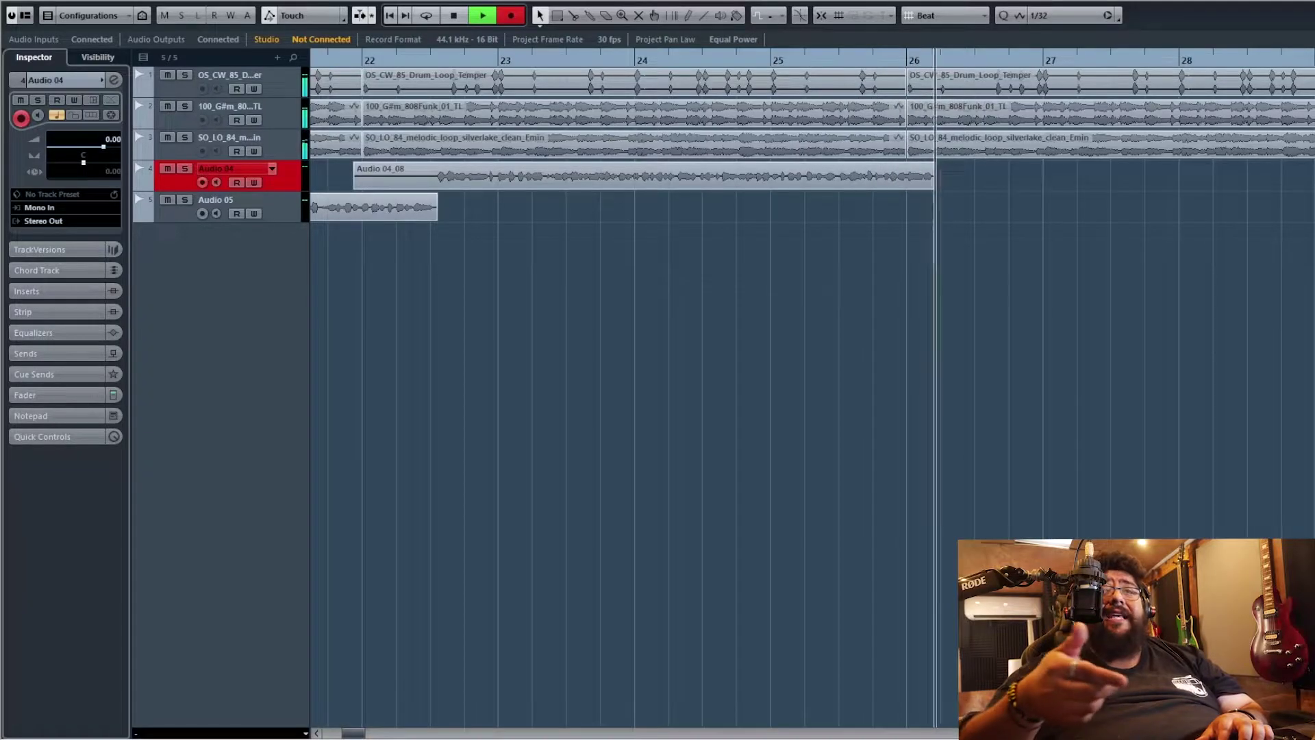
pyautogui.press('Down')
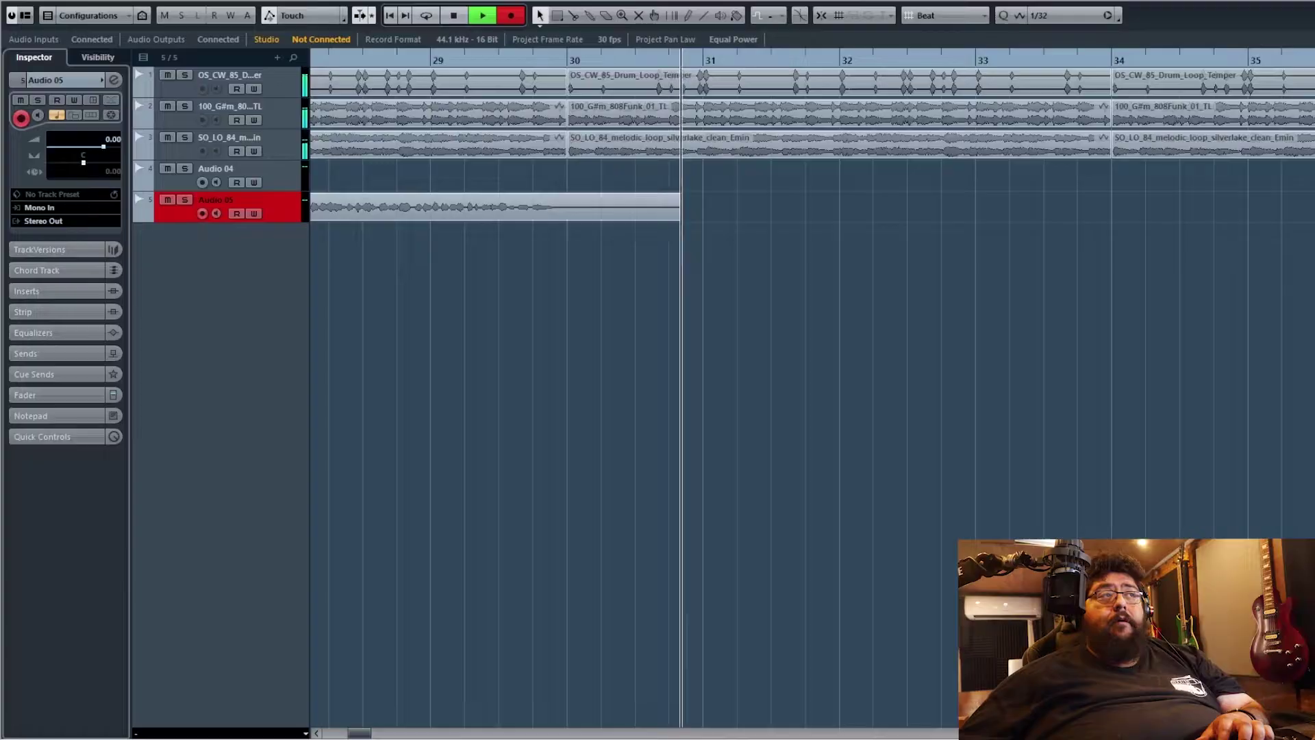
pyautogui.press('Up')
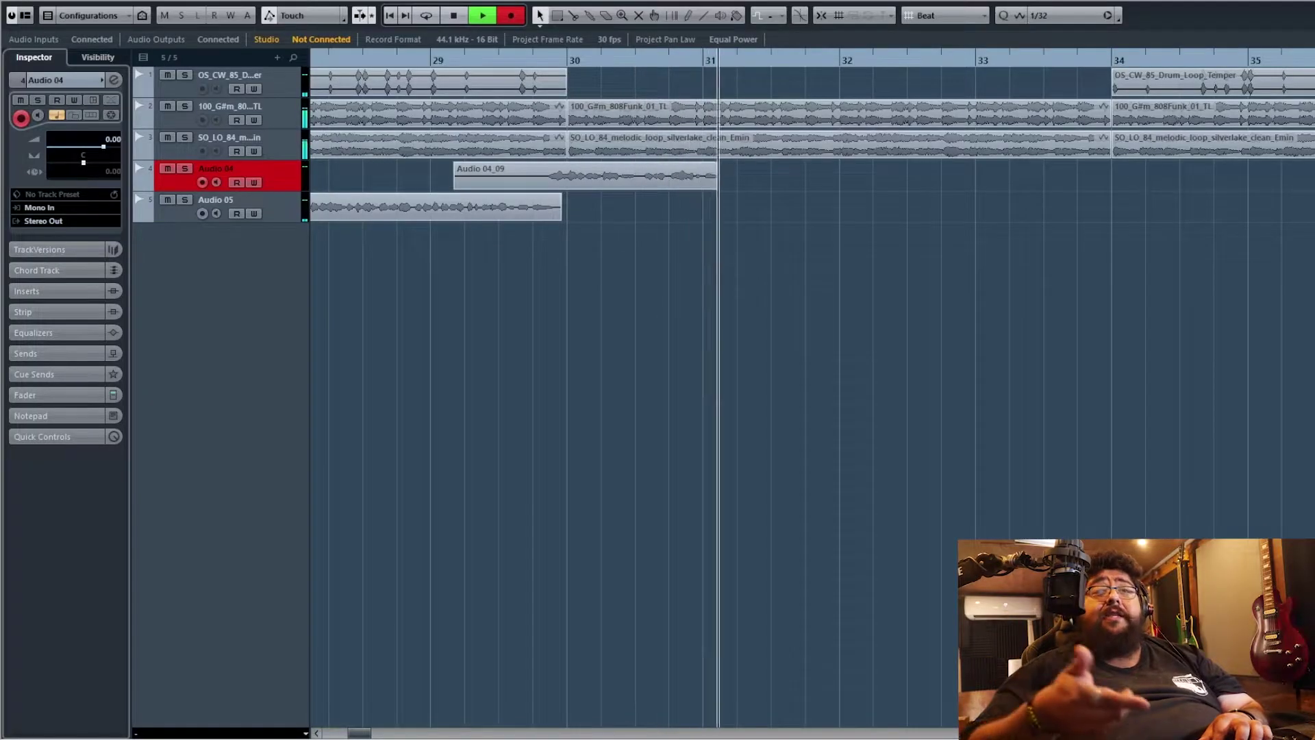
pyautogui.press('Down')
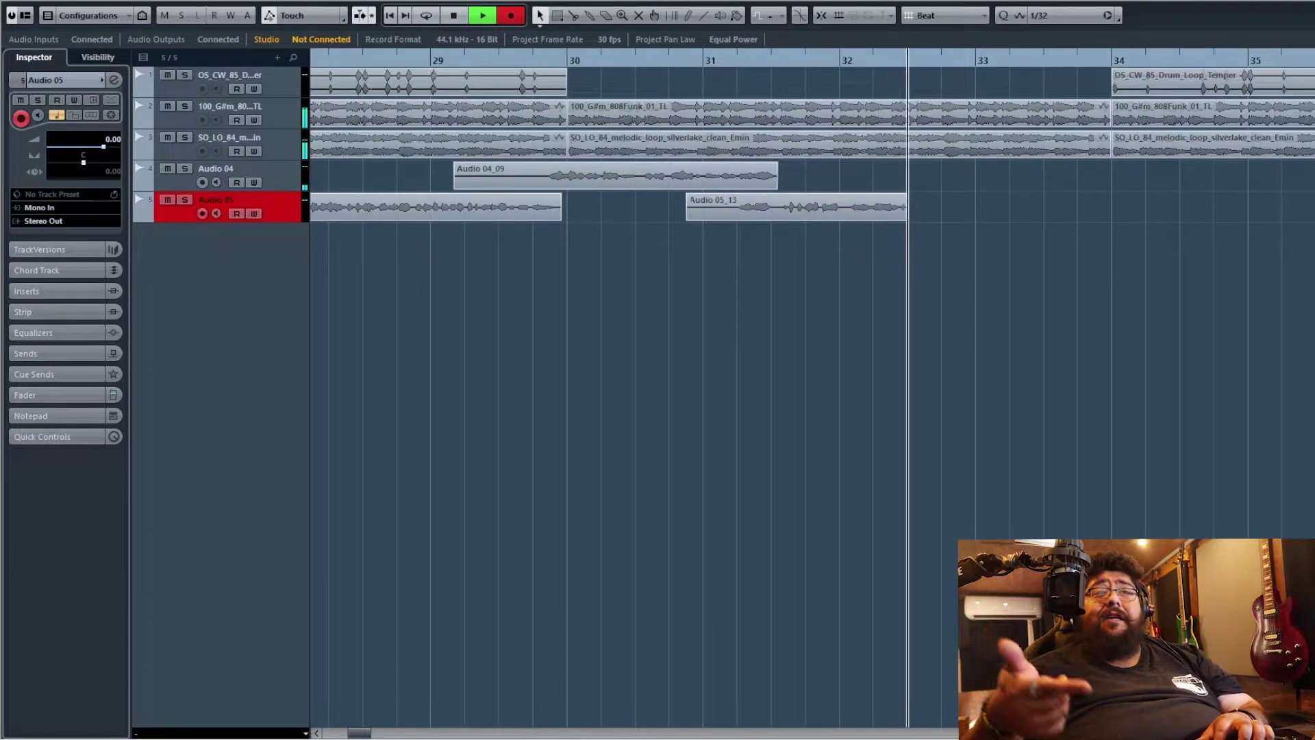
pyautogui.press('Up')
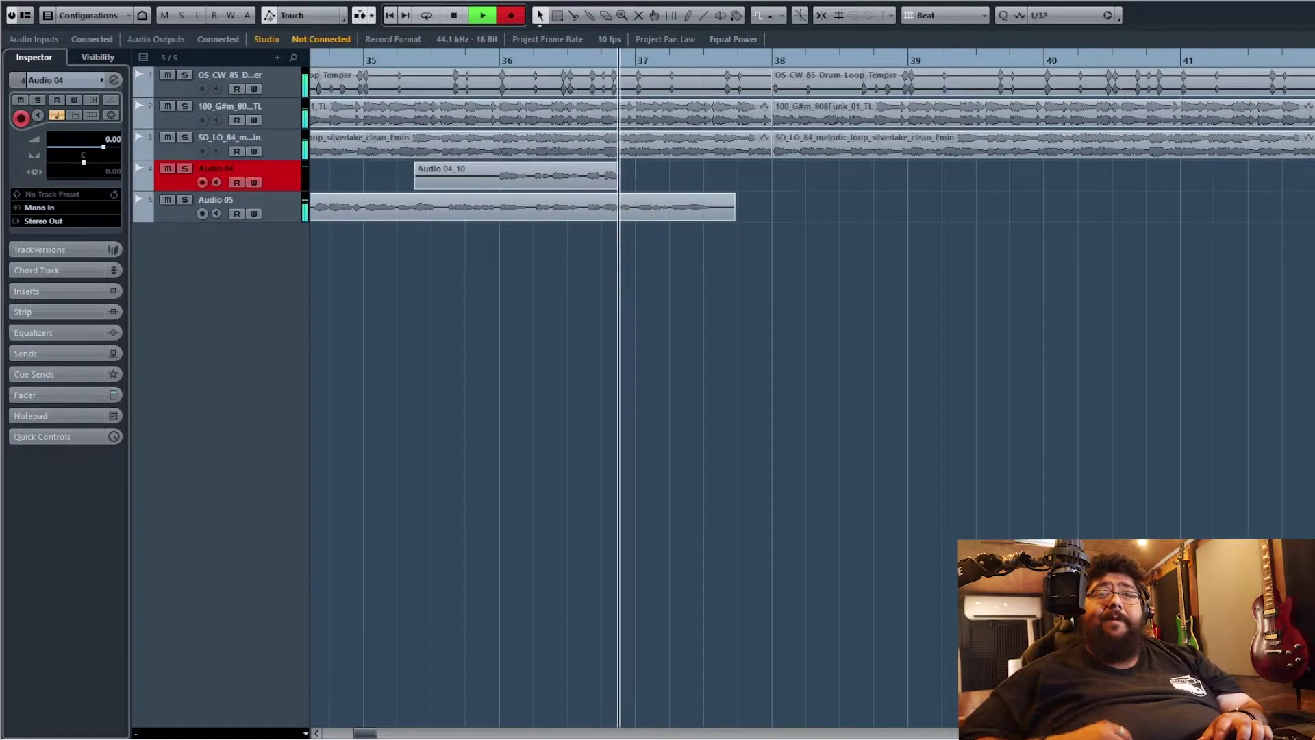
pyautogui.press('Down')
pyautogui.press('Up')
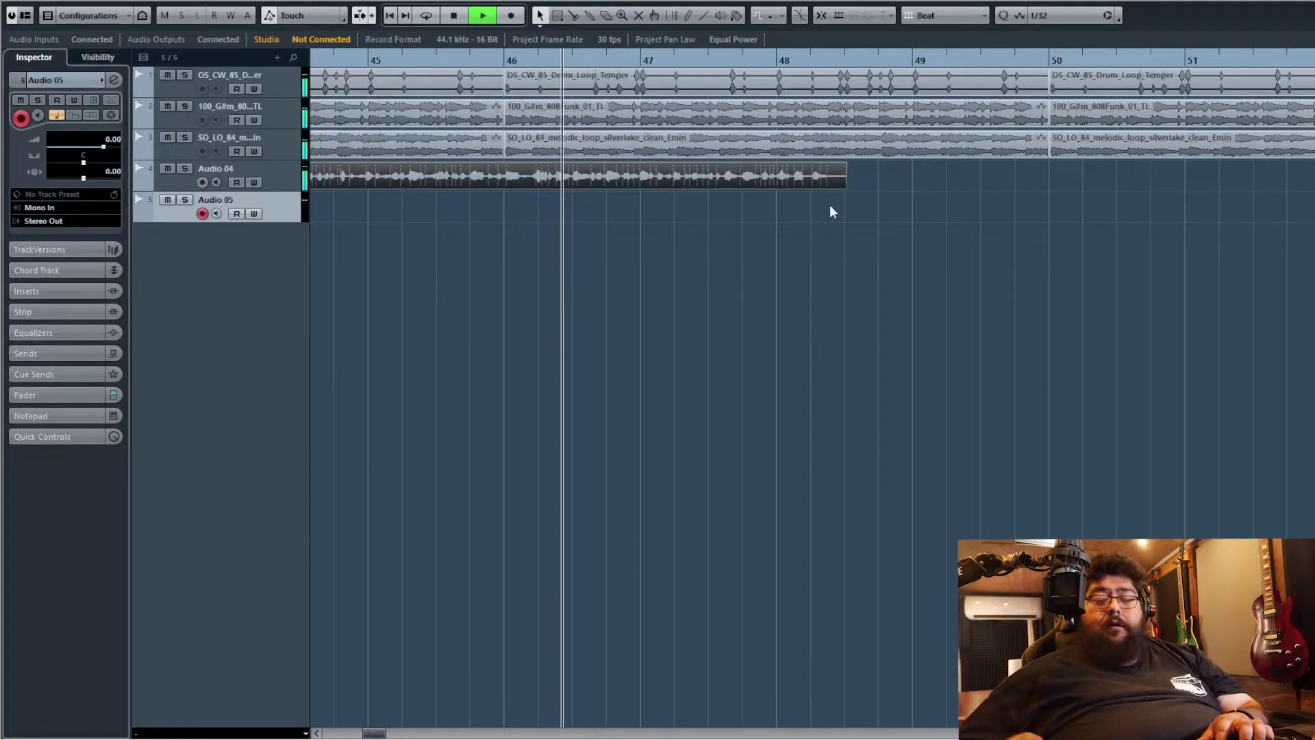
# Record another vocal phrase on Audio 05 to follow the Audio 04 clip that ends in bar 48, then stop
pyautogui.click(831, 210)
pyautogui.press('KP_Multiply')
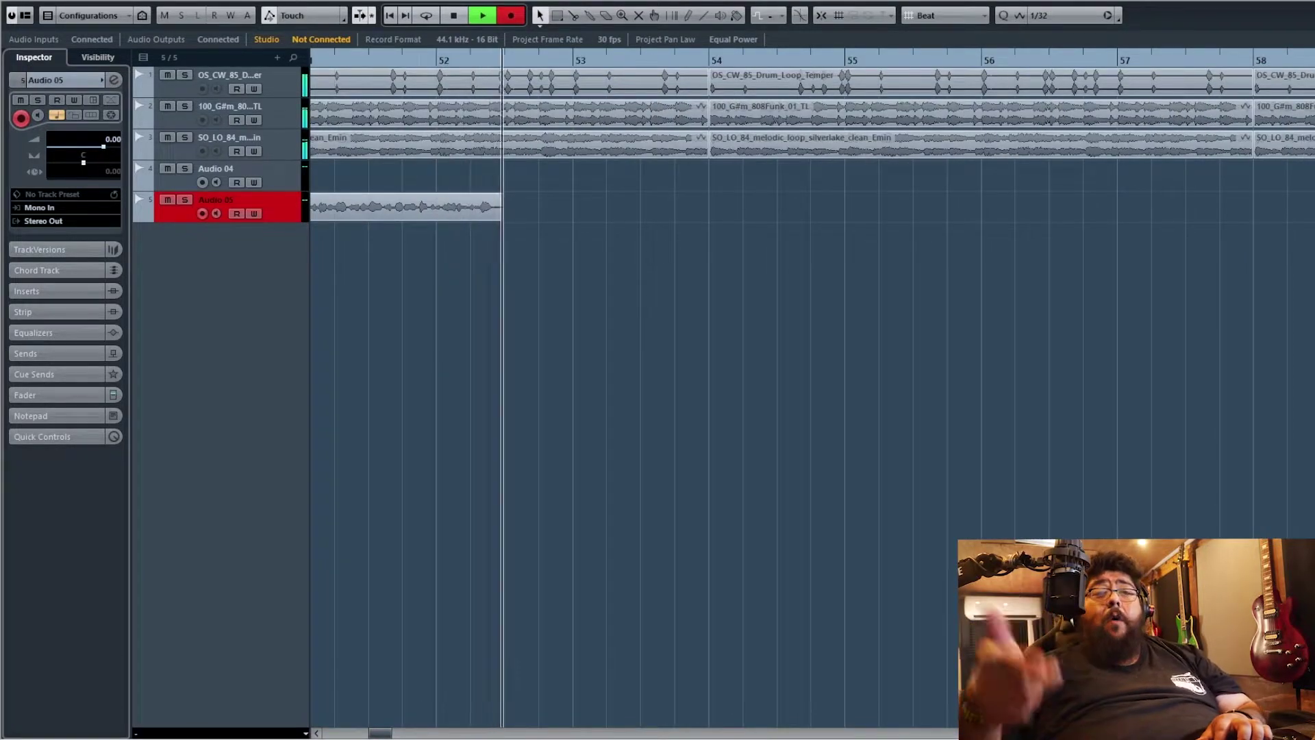
pyautogui.press('space')
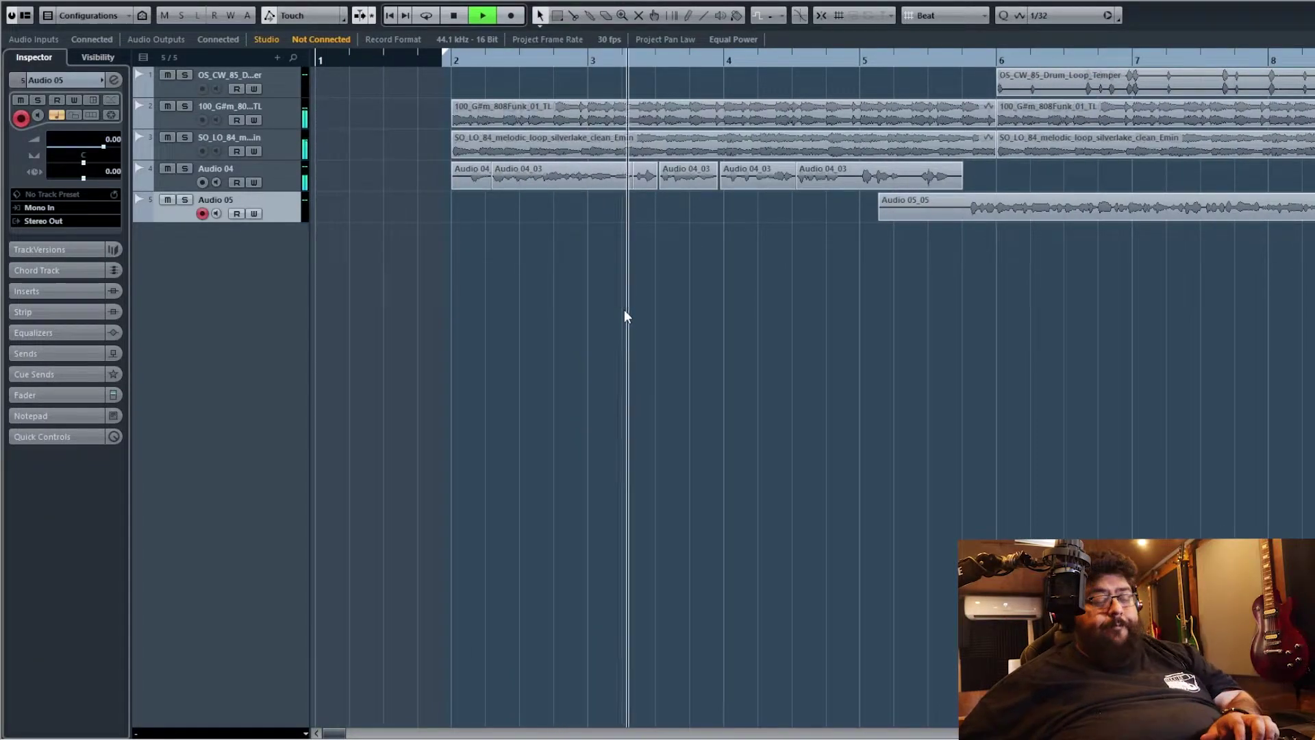
# Trim the start of the Audio 05_05 clip to about position 5.3.3 to remove its silent lead-in
pyautogui.press('g')
pyautogui.press('h')
pyautogui.press('h')
pyautogui.press('h')
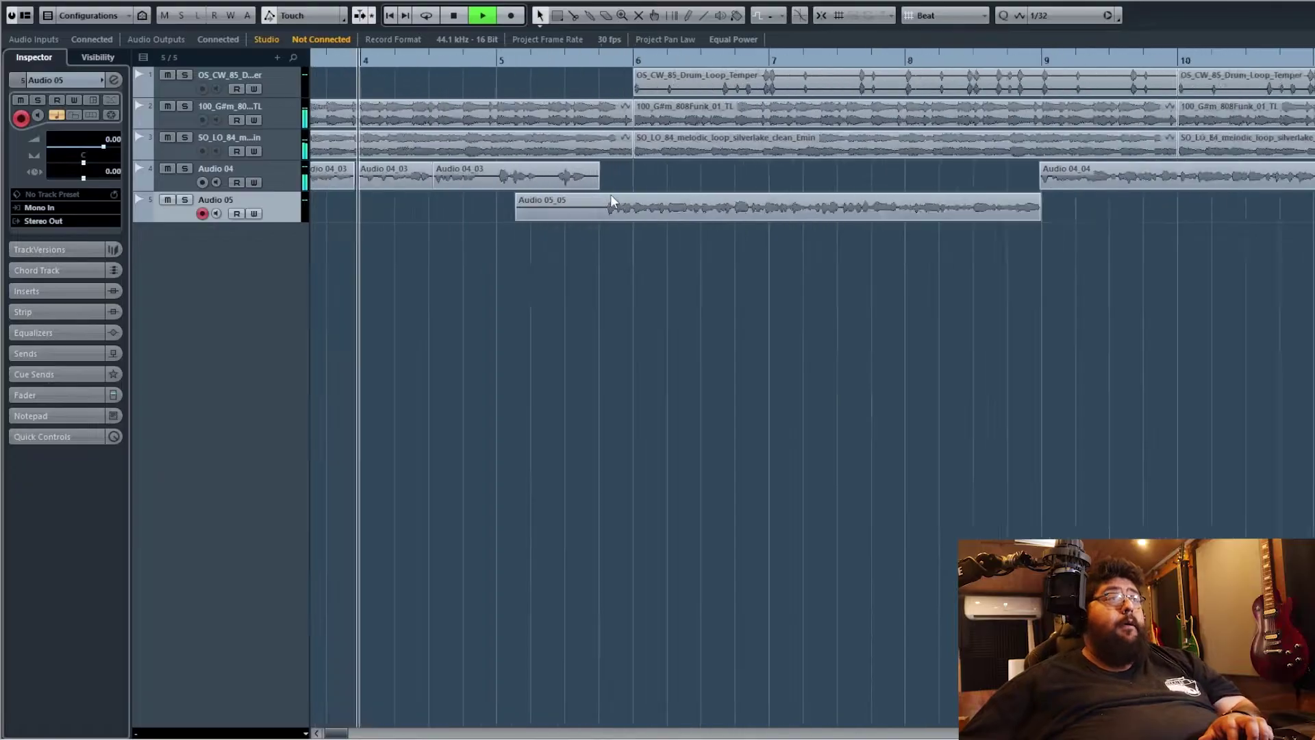
pyautogui.press('f')
pyautogui.moveTo(610, 217); pyautogui.dragTo(740, 218)
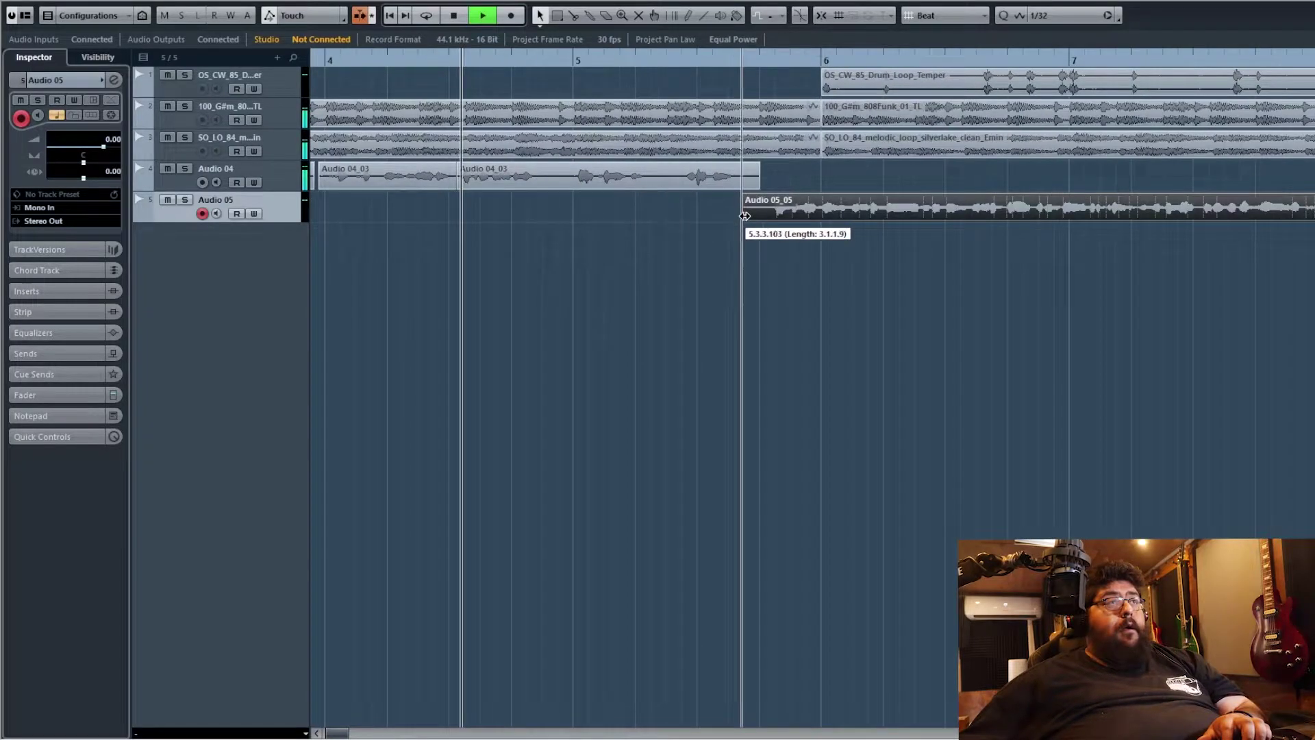
# Adjust the clip joins on Audio 04, checking up to the boundary between Audio 05_10 and Audio 04_08 in bar 22
pyautogui.moveTo(1015, 191); pyautogui.dragTo(1021, 198)
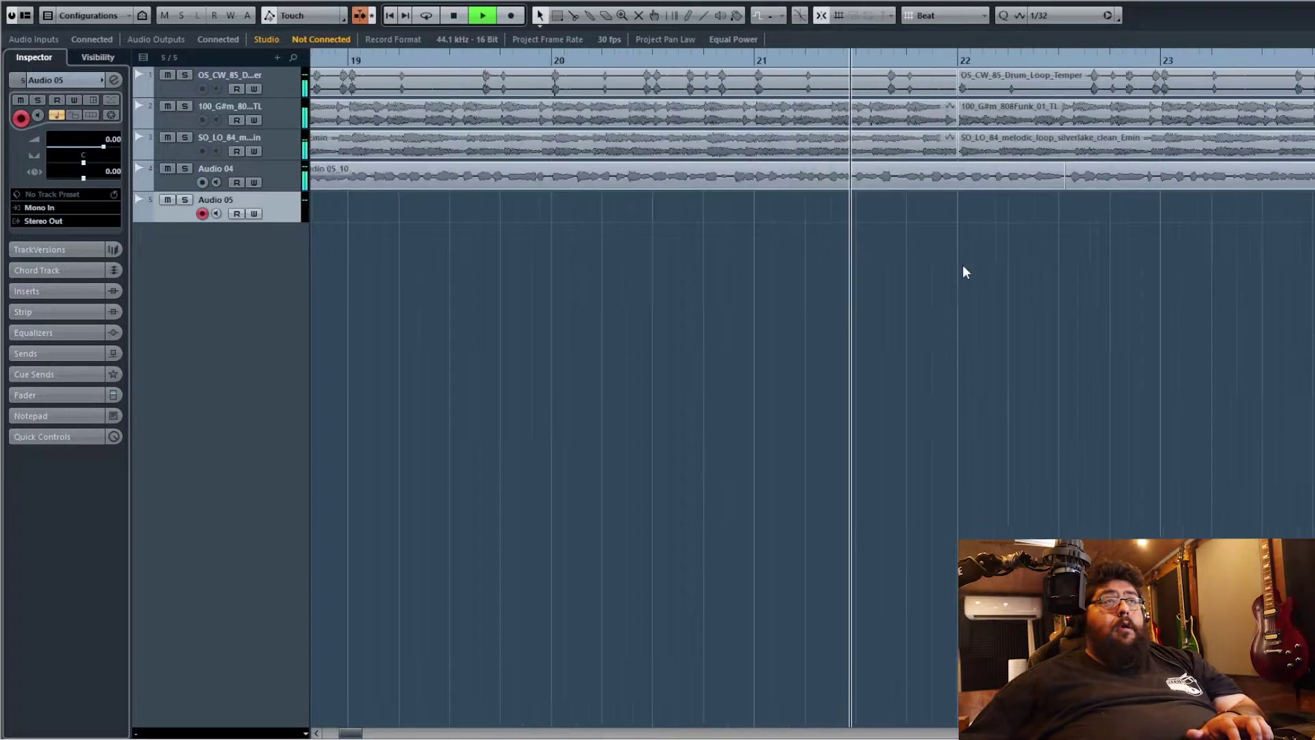
pyautogui.press('g')
pyautogui.press('g')
pyautogui.press('g')
pyautogui.press('h')
pyautogui.press('h')
pyautogui.press('h')
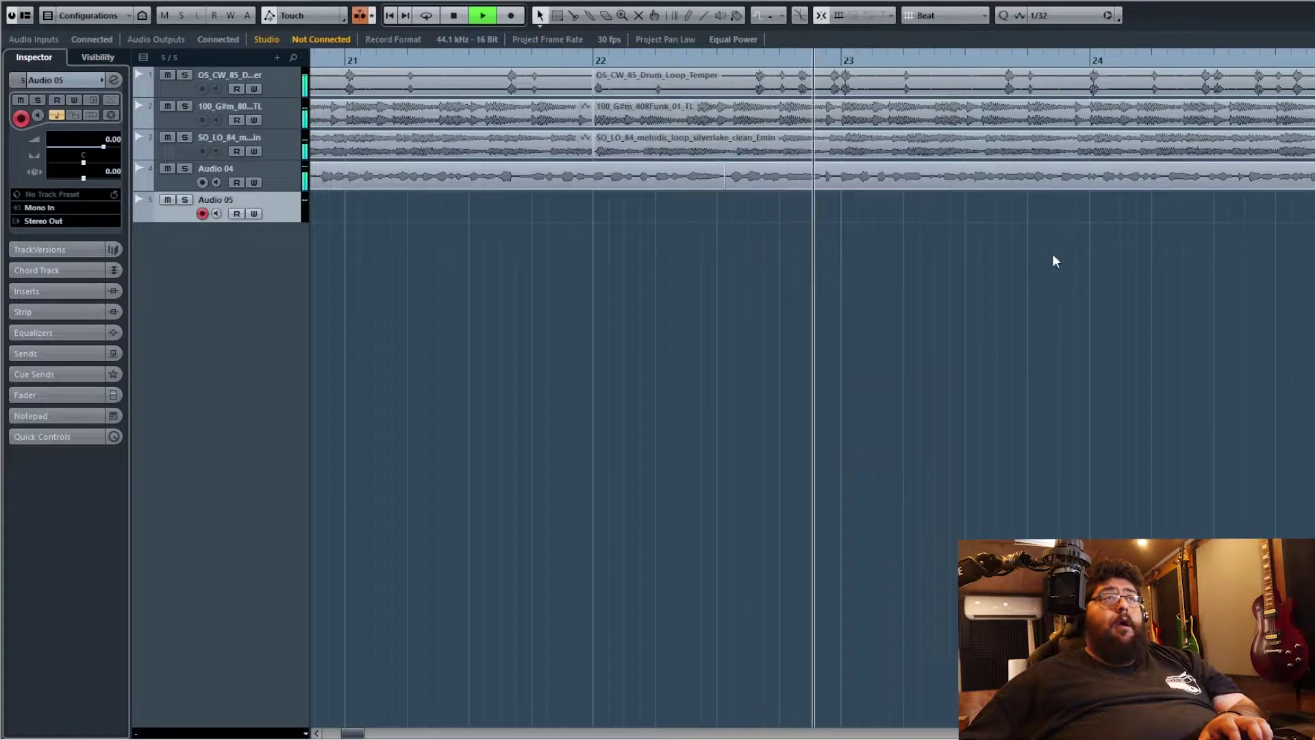
# Trim the start of the Audio 05_11 clip to about the second beat of bar 27, place it on Audio 04 and shorten its end
pyautogui.press('g')
pyautogui.press('g')
pyautogui.press('g')
pyautogui.press('g')
pyautogui.press('g')
pyautogui.press('g')
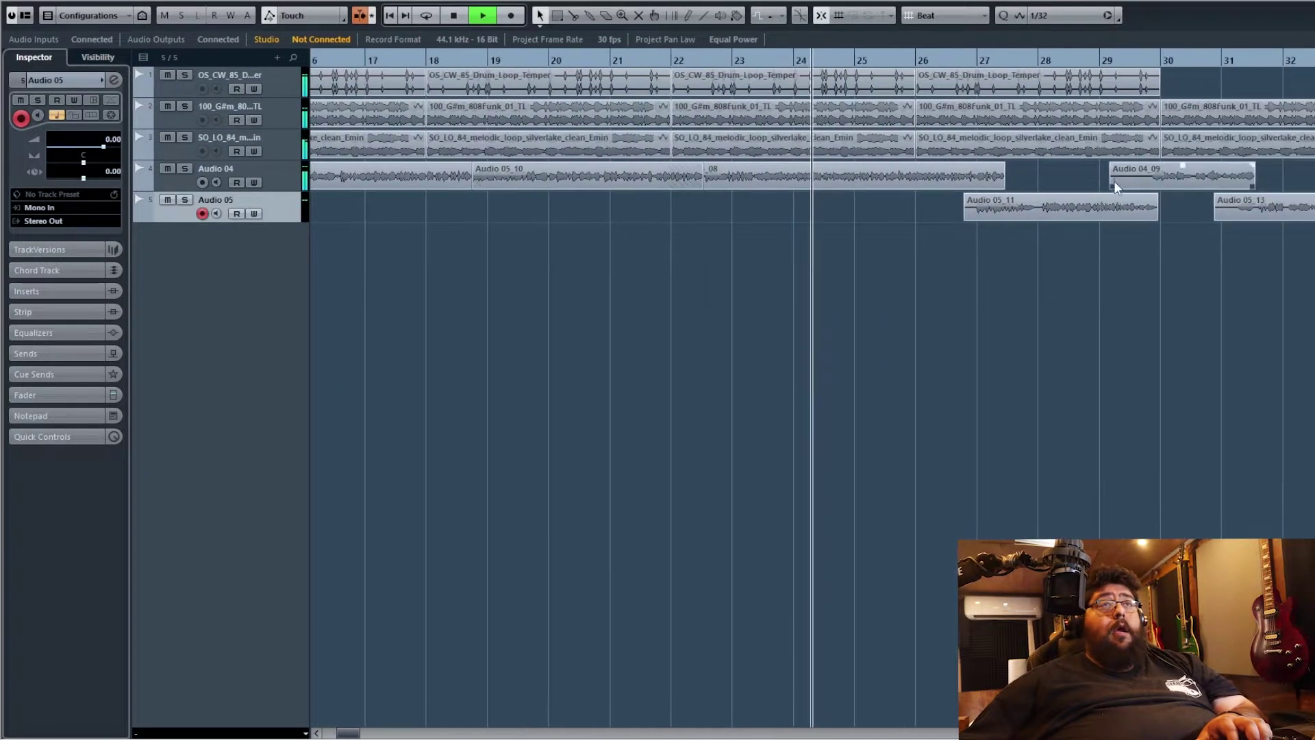
pyautogui.press('h')
pyautogui.press('h')
pyautogui.press('h')
pyautogui.click(781, 216)
pyautogui.moveTo(771, 218); pyautogui.dragTo(860, 183)
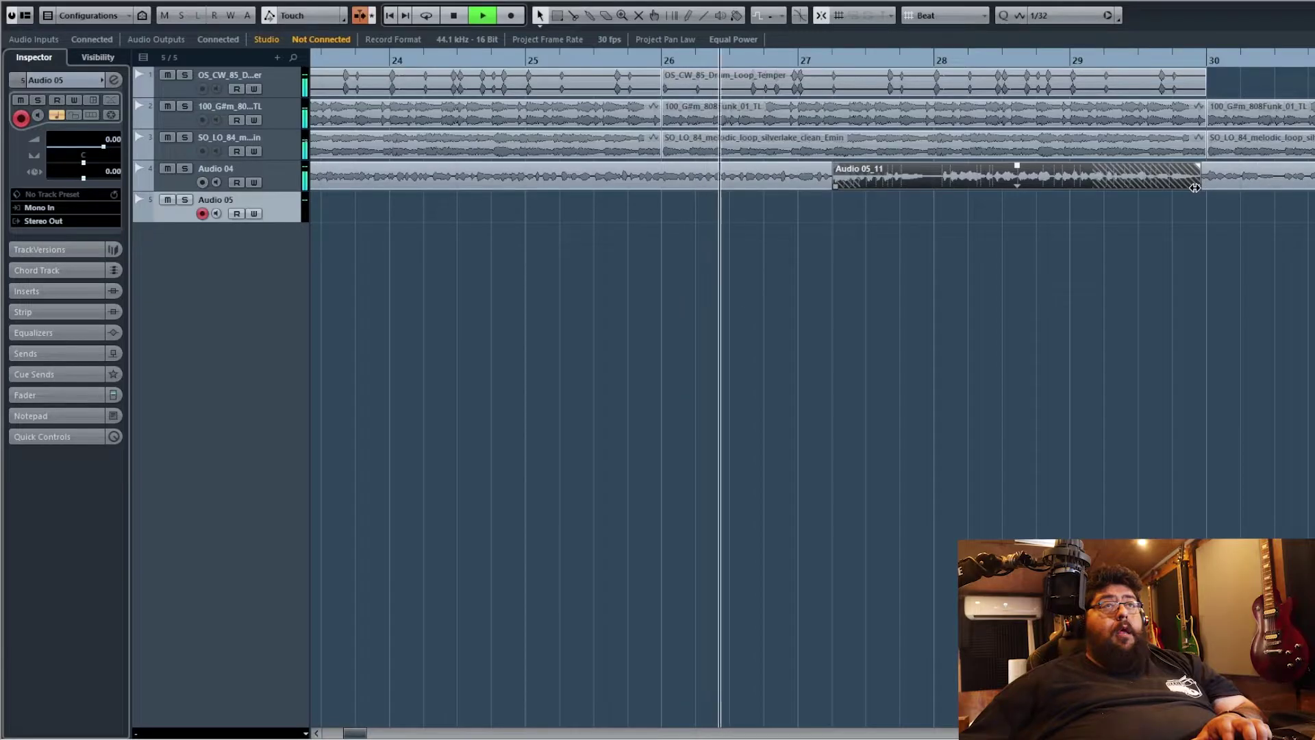
pyautogui.moveTo(1196, 190); pyautogui.dragTo(1131, 191)
pyautogui.press('h')
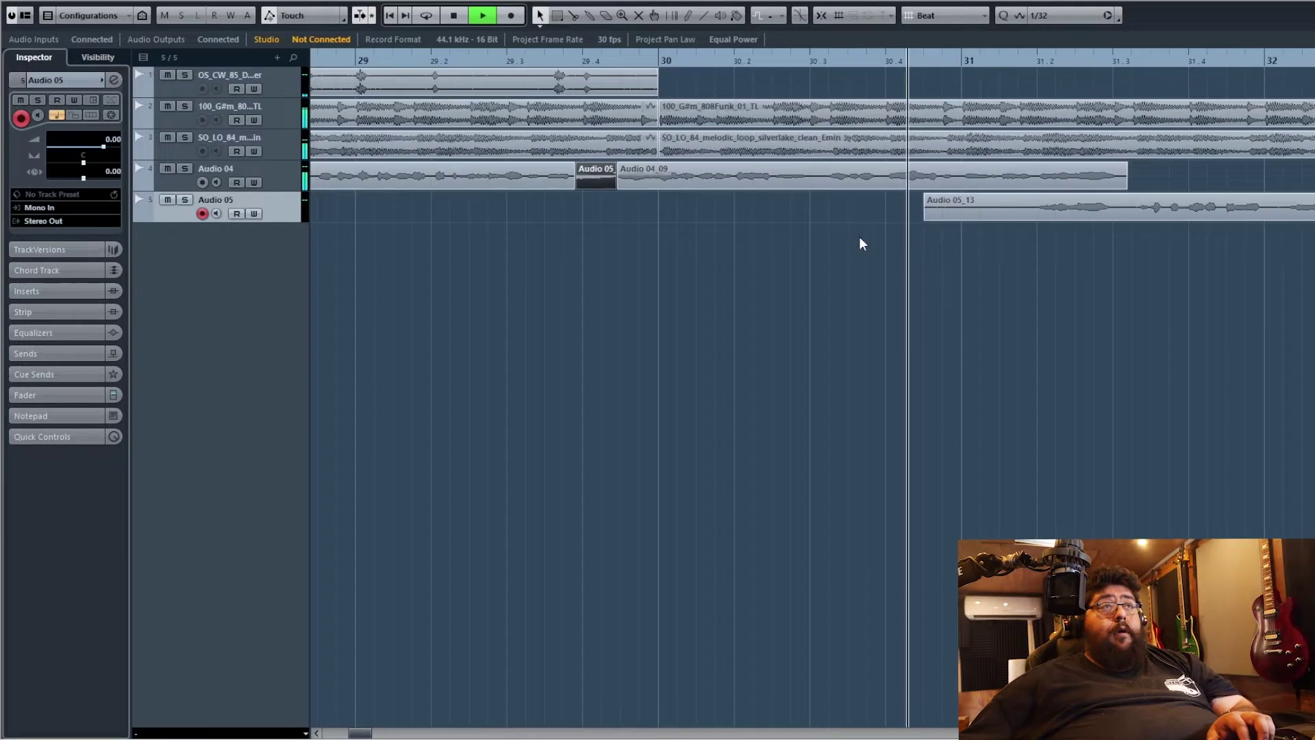
# Trim the silent start of the Audio 05_13 clip near bar 31 and place the clip on the Audio 04 track
pyautogui.click(990, 211)
pyautogui.moveTo(927, 219); pyautogui.dragTo(979, 179)
pyautogui.press('g')
pyautogui.press('g')
pyautogui.press('h')
pyautogui.press('h')
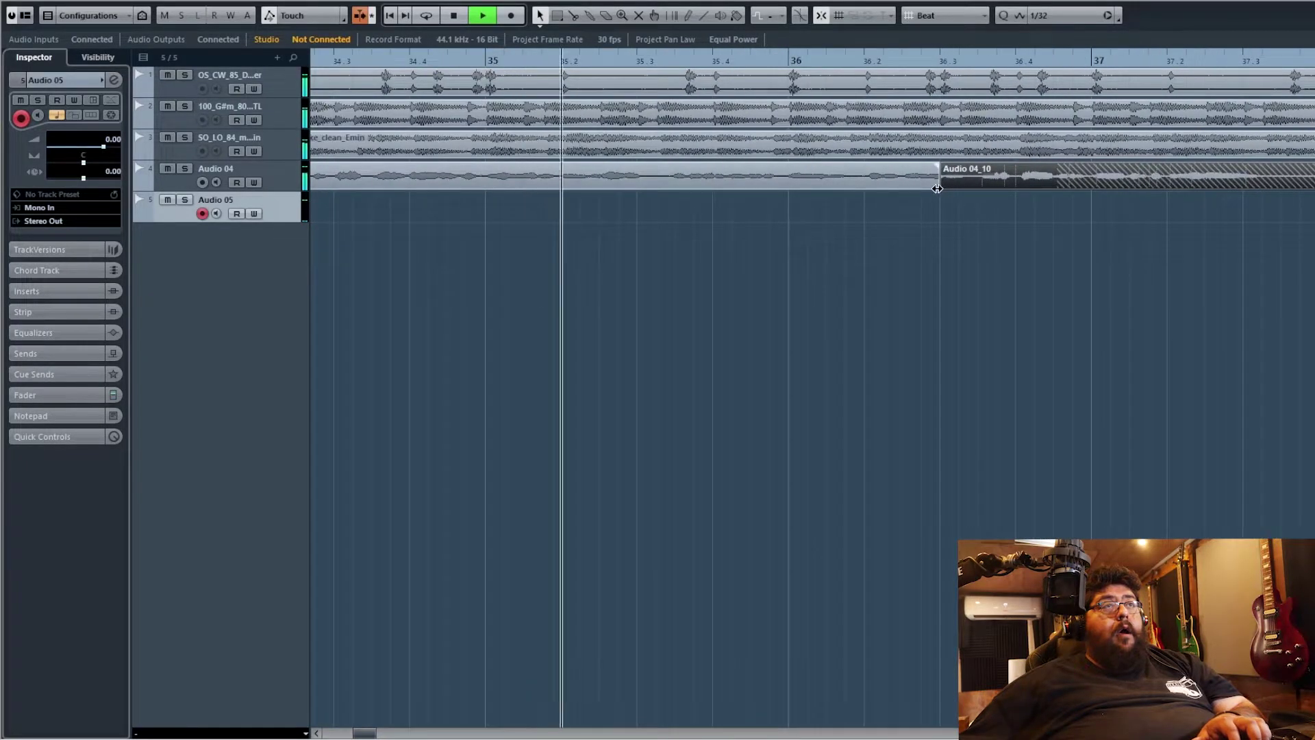
# Move the join between Audio 04_10 and Audio 04_13 slightly earlier, to about the last beat of bar 37
pyautogui.click(1034, 233)
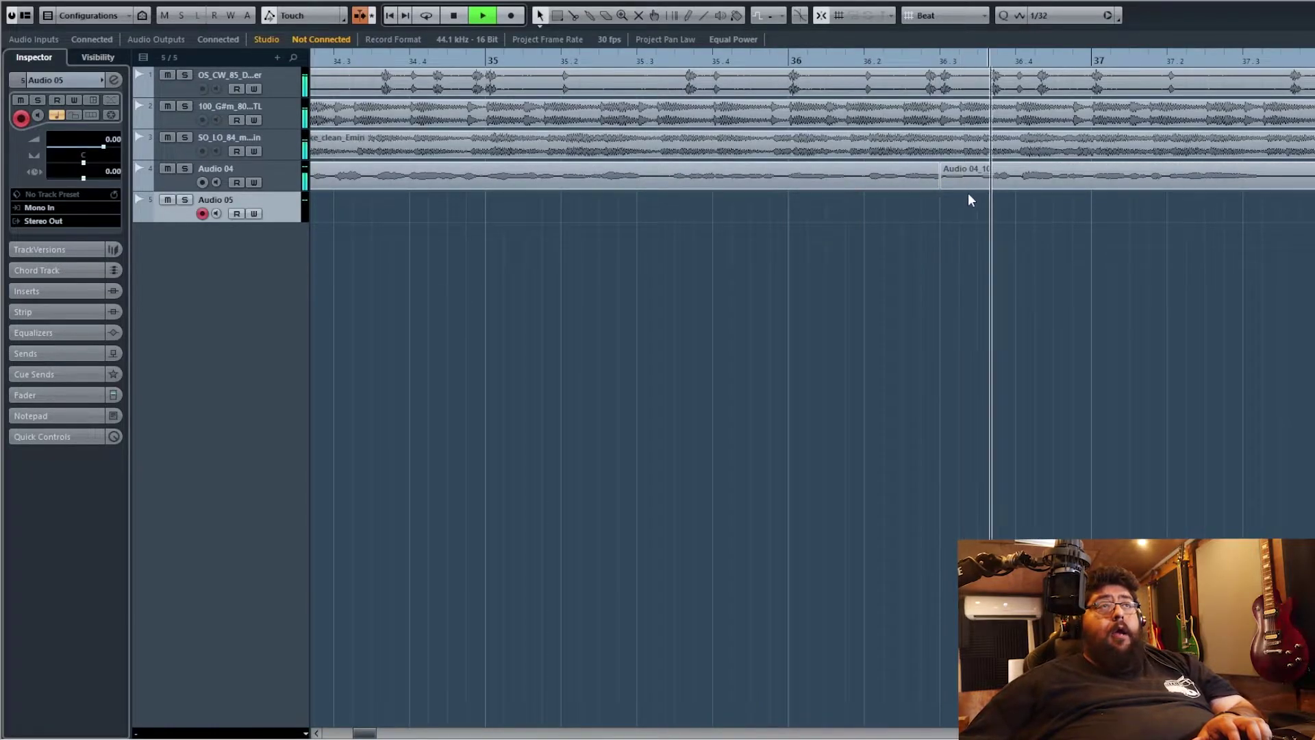
pyautogui.press('g')
pyautogui.press('g')
pyautogui.click(944, 182)
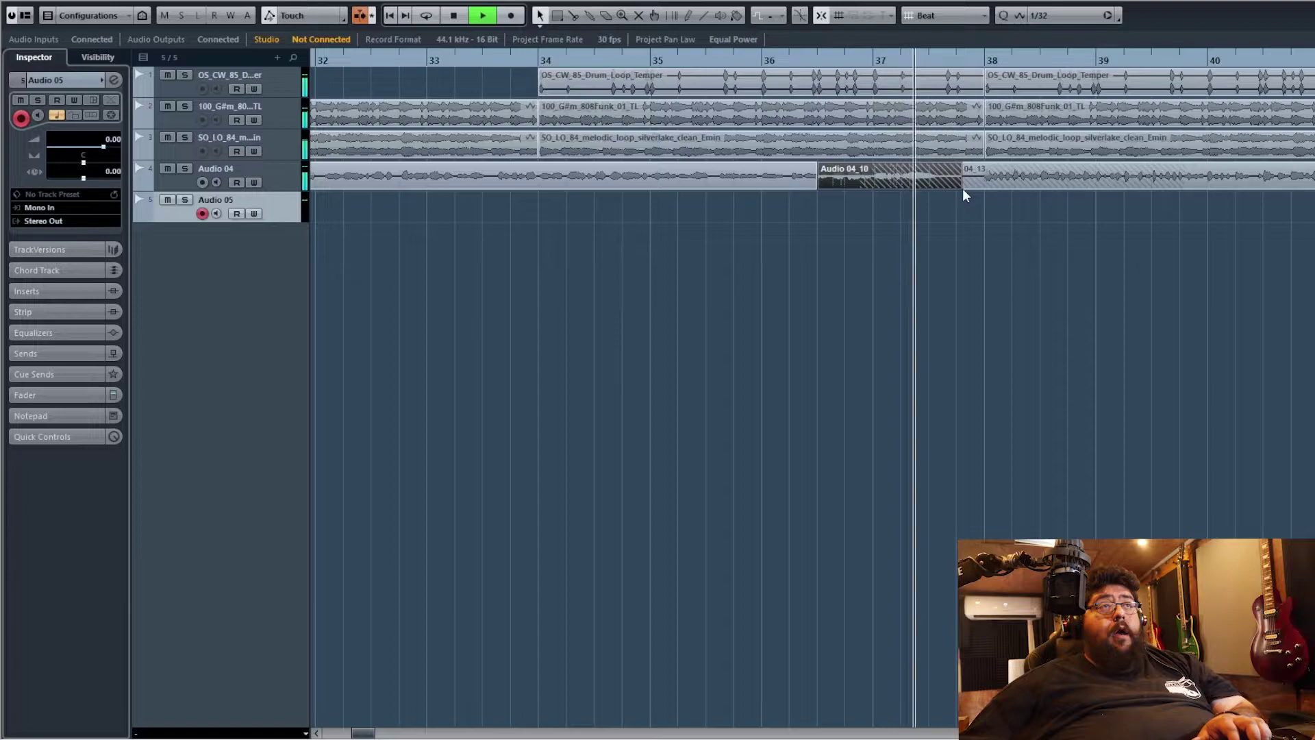
pyautogui.moveTo(964, 188); pyautogui.dragTo(948, 184)
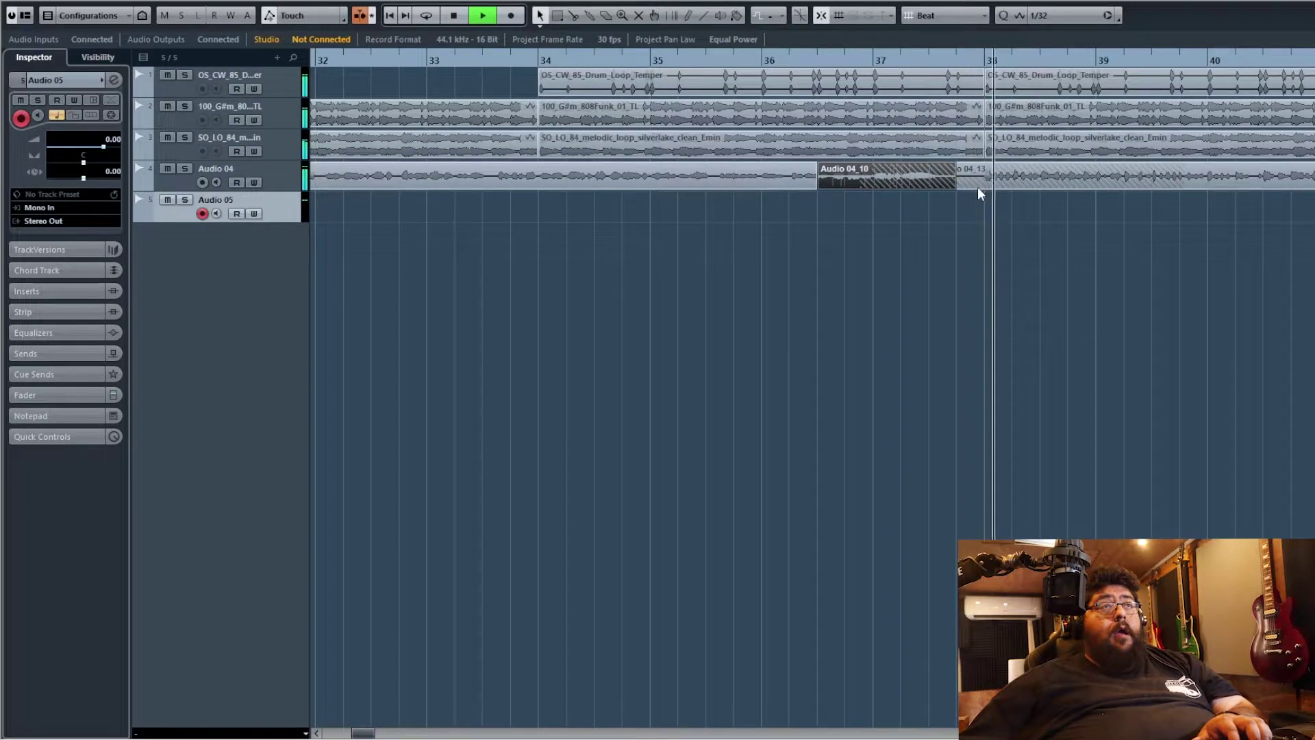
pyautogui.press('h')
# Trim the start of the Audio 05_14 clip to about the last beat of bar 47 and place it on the Audio 04 track
pyautogui.press('g')
pyautogui.press('g')
pyautogui.press('g')
pyautogui.press('g')
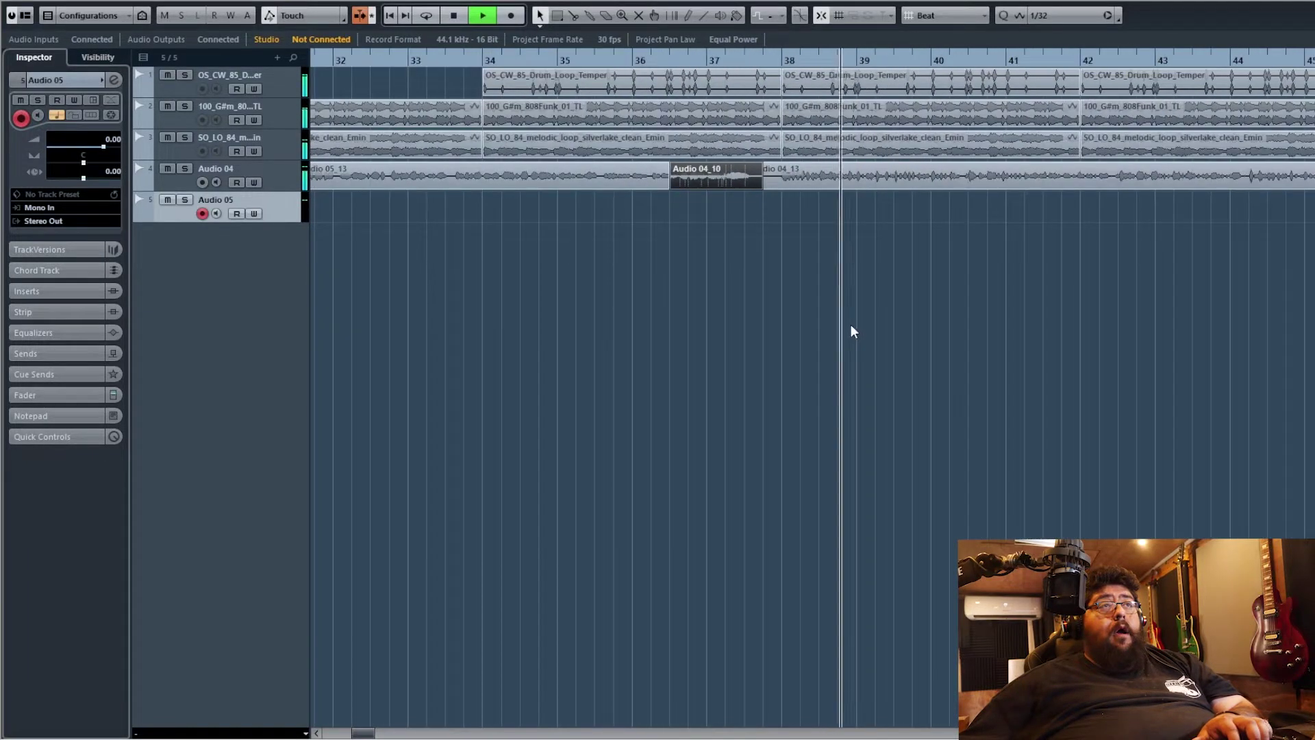
pyautogui.hscroll(5, 1123, 253)
pyautogui.scroll(3, 1017, 246)
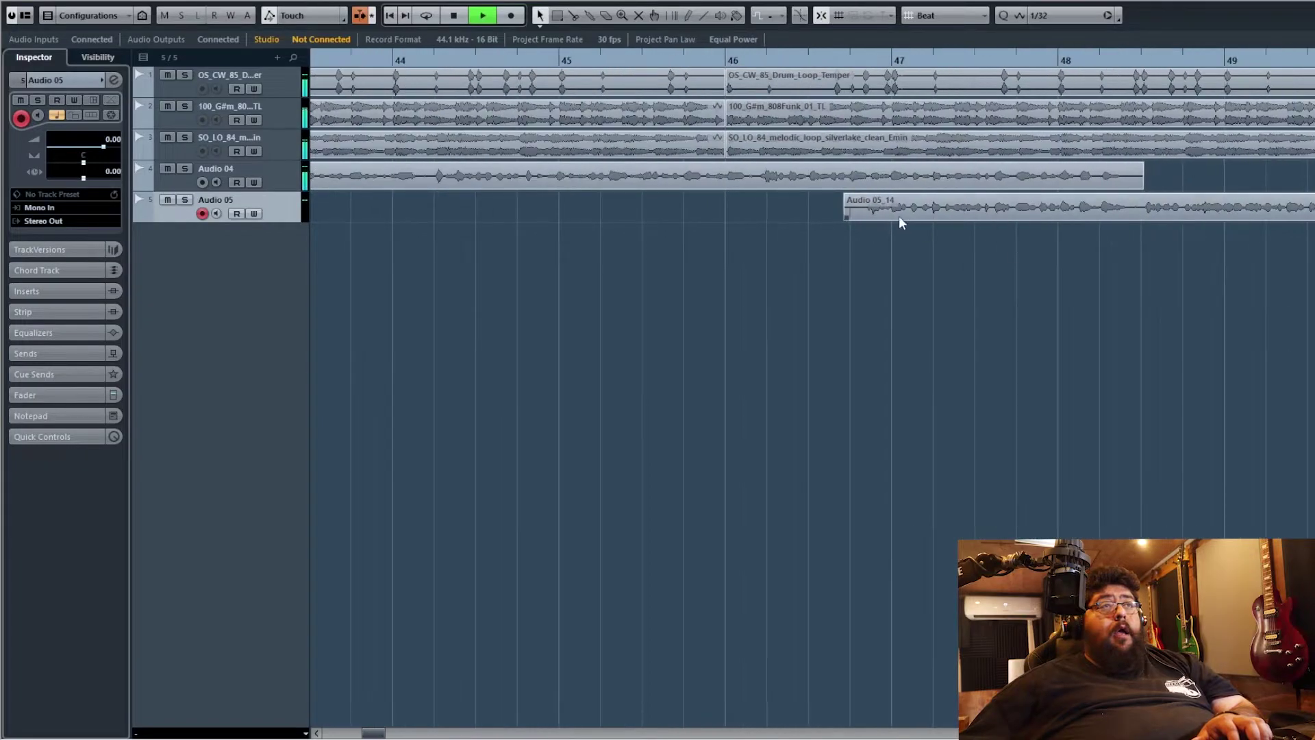
pyautogui.moveTo(854, 218); pyautogui.dragTo(1028, 191)
pyautogui.press('g')
pyautogui.press('g')
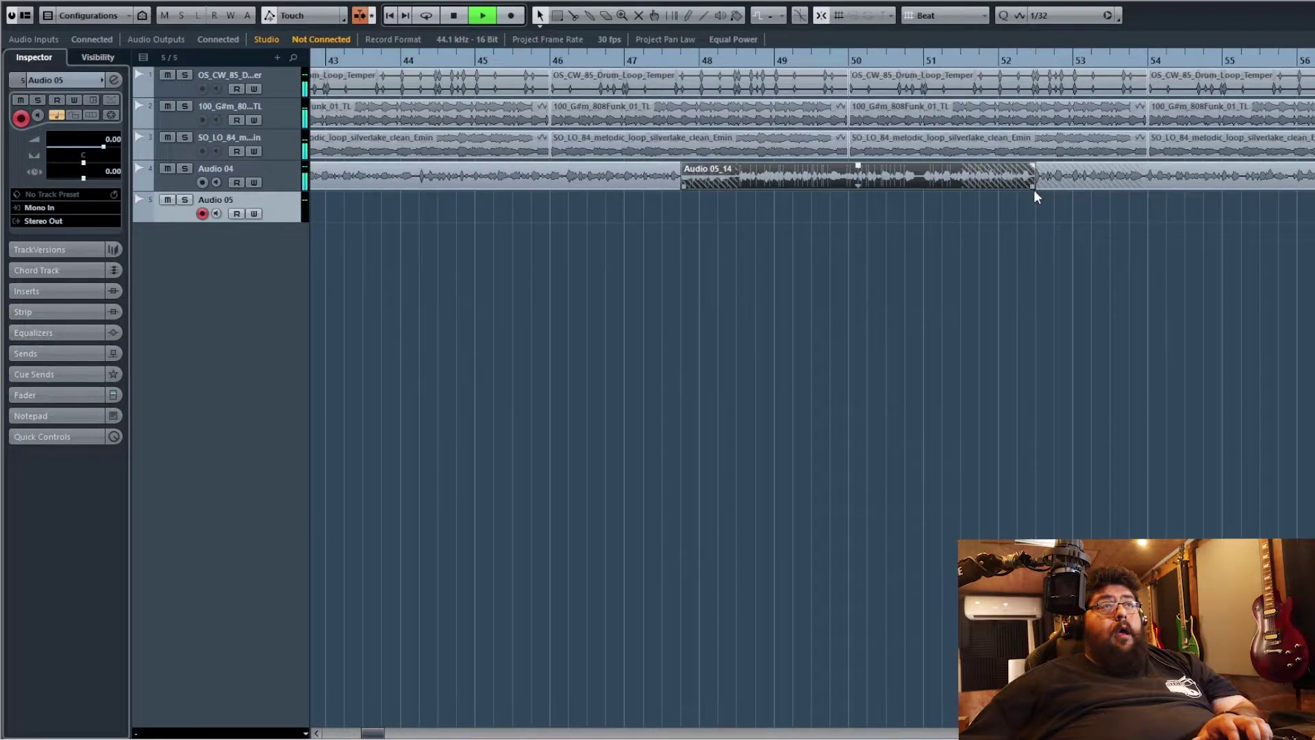
# Record a second vocal layer on the emptied Audio 05 track over the assembled Audio 04 vocal, up to about bar 53
pyautogui.press('g')
pyautogui.press('g')
pyautogui.press('KP_Multiply')
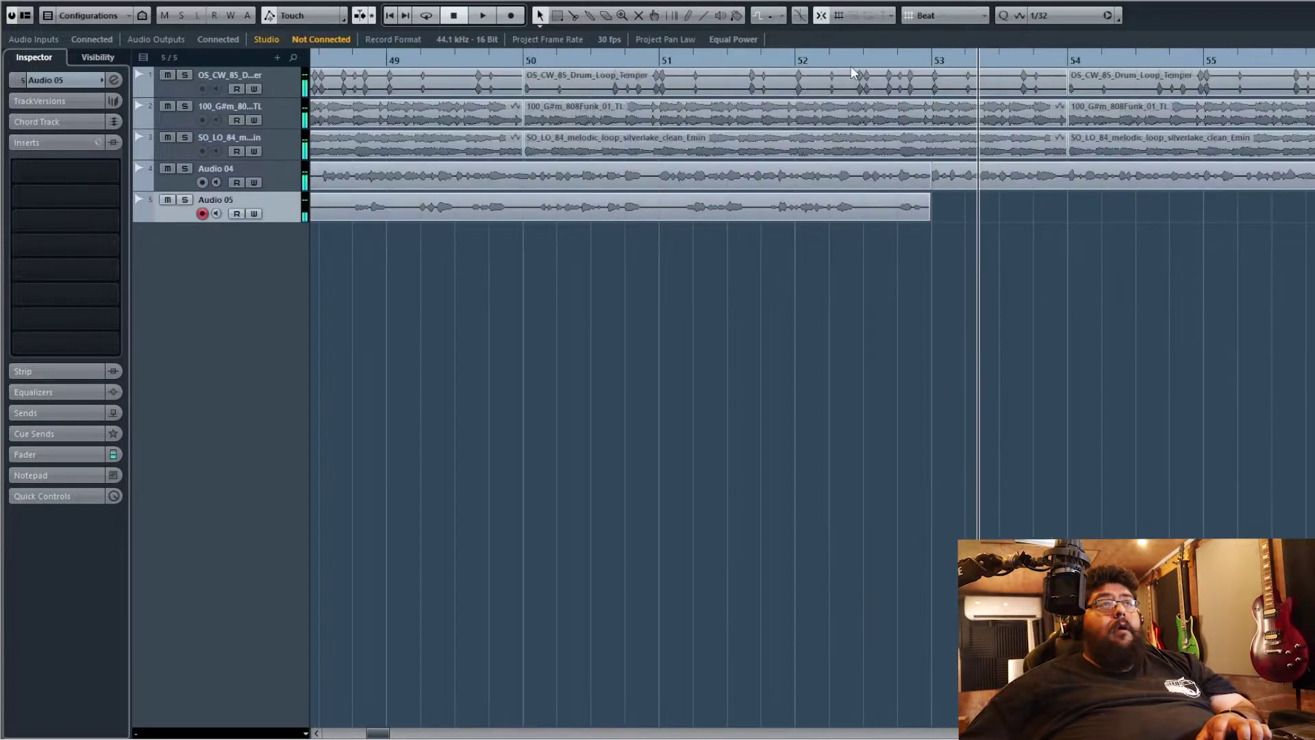
# Record the rest of the second vocal layer on Audio 05 from about midway through bar 52 past bar 61, and fit the whole project in view
pyautogui.press('KP_Multiply')
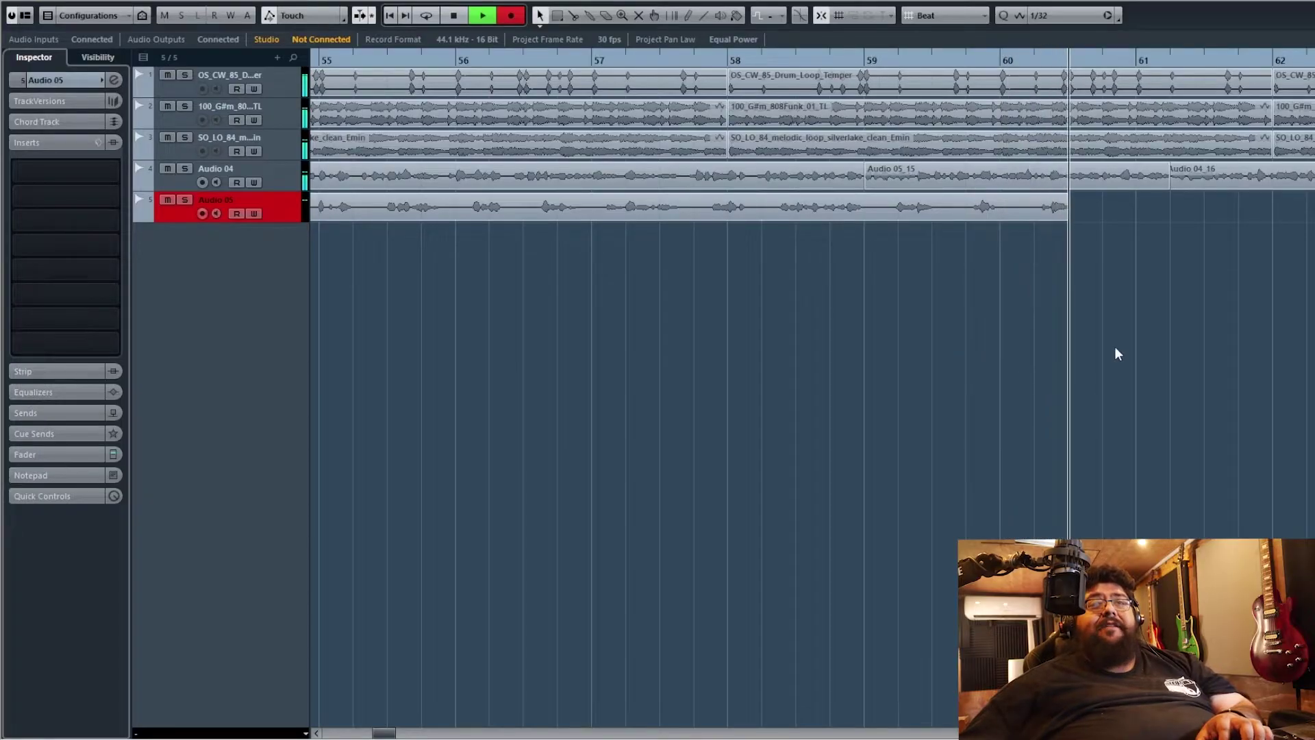
pyautogui.press('g')
pyautogui.press('g')
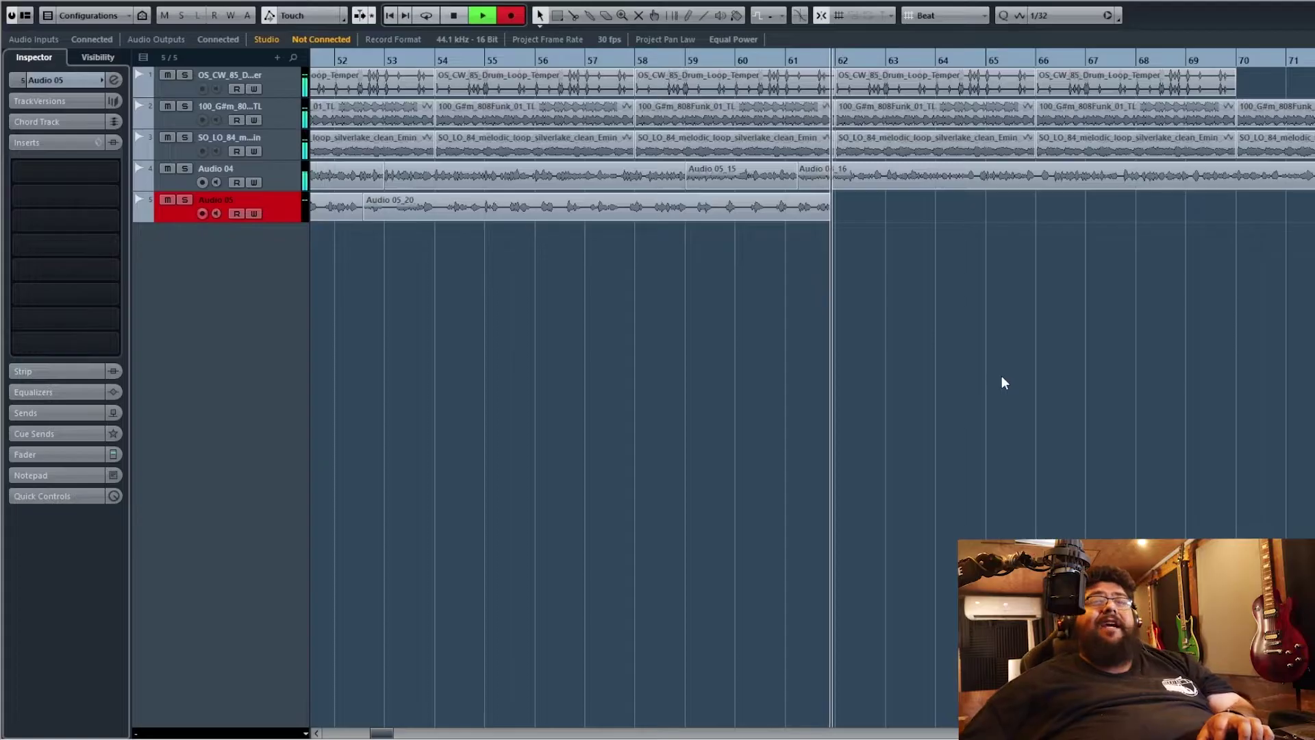
pyautogui.press('KP_Multiply')
pyautogui.hotkey('shift', 'f')
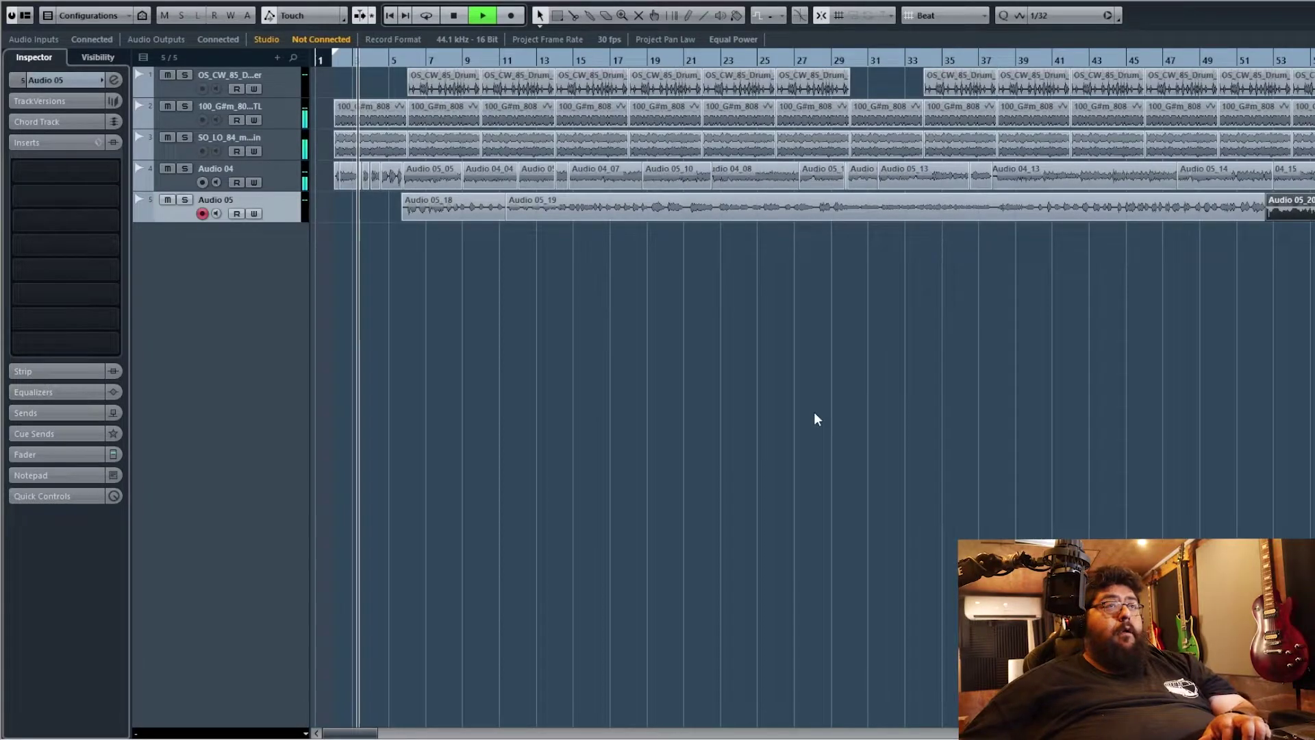